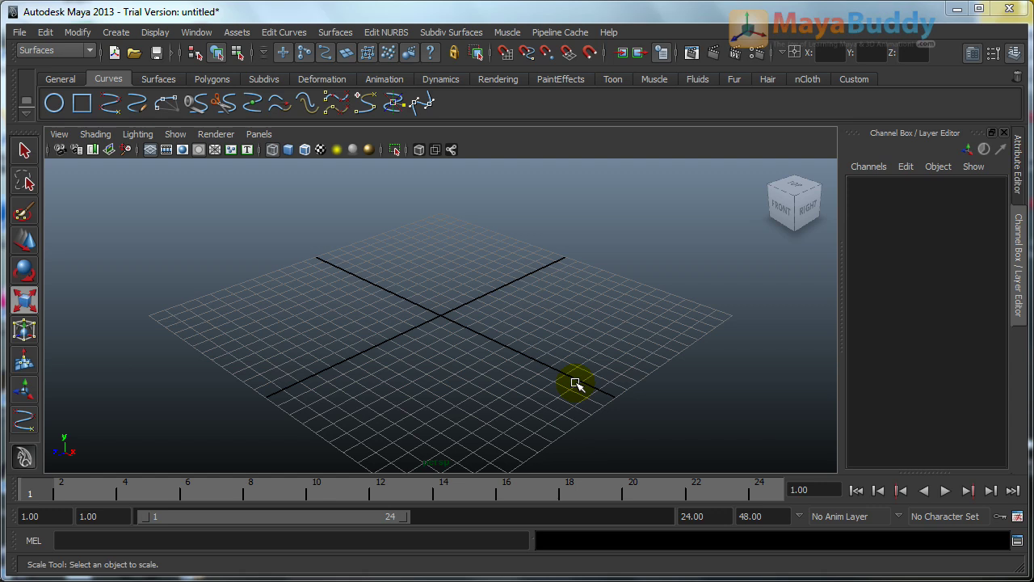
Browse the Create menu's CV, EP, Bezier, Pencil Curve tools and Arc Tools submenu, then close it
left_click(116, 32)
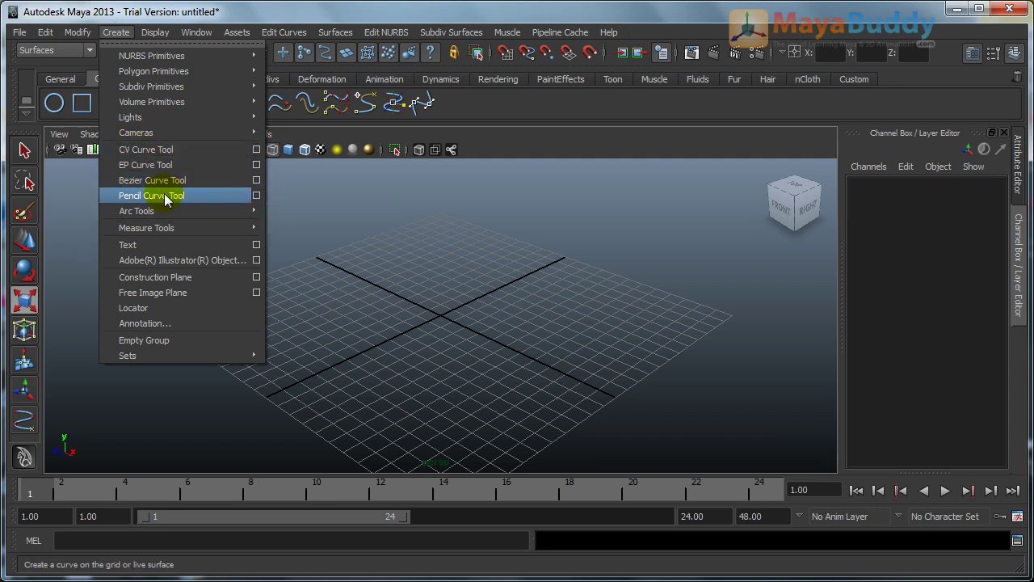
mouse_move(148, 216)
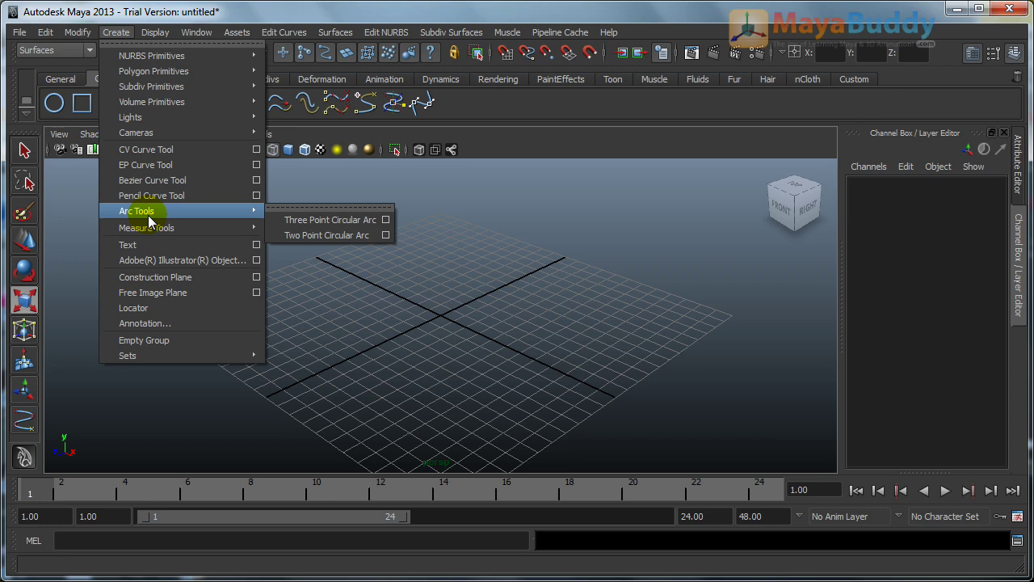
left_click(492, 156)
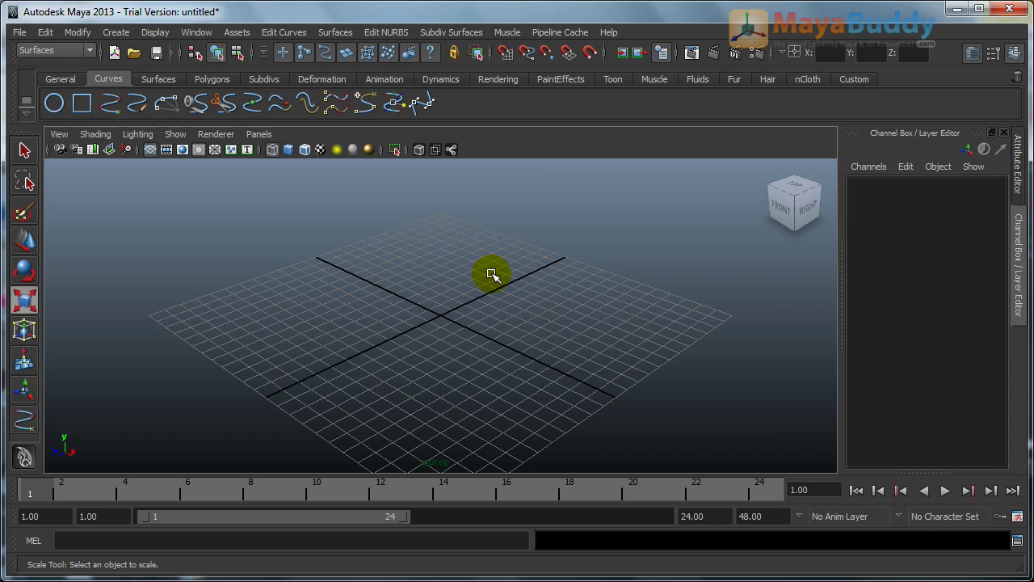
Activate the CV Curve Tool and tumble the view to look nearly straight down on the grid
left_click(116, 33)
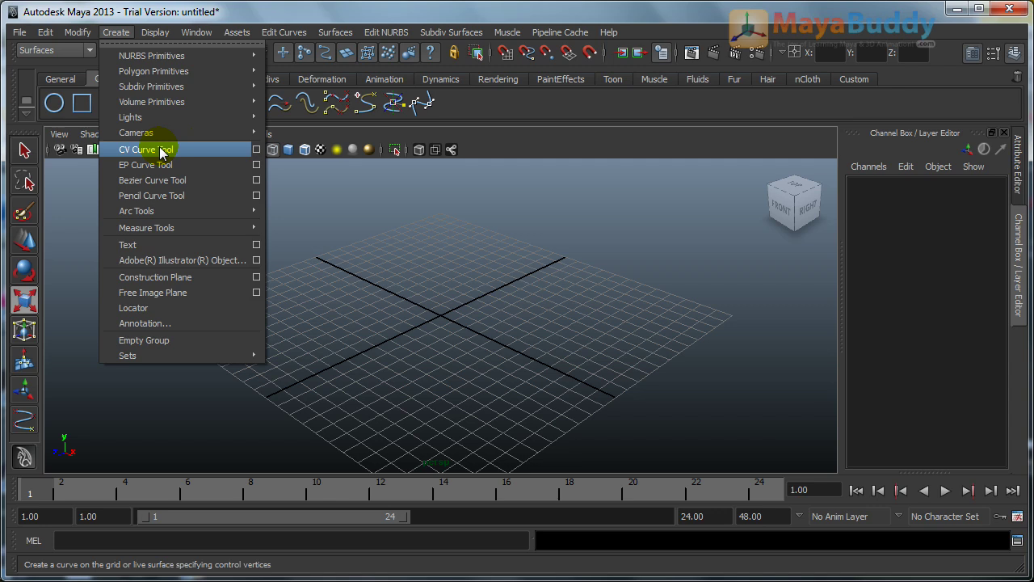
left_click(162, 150)
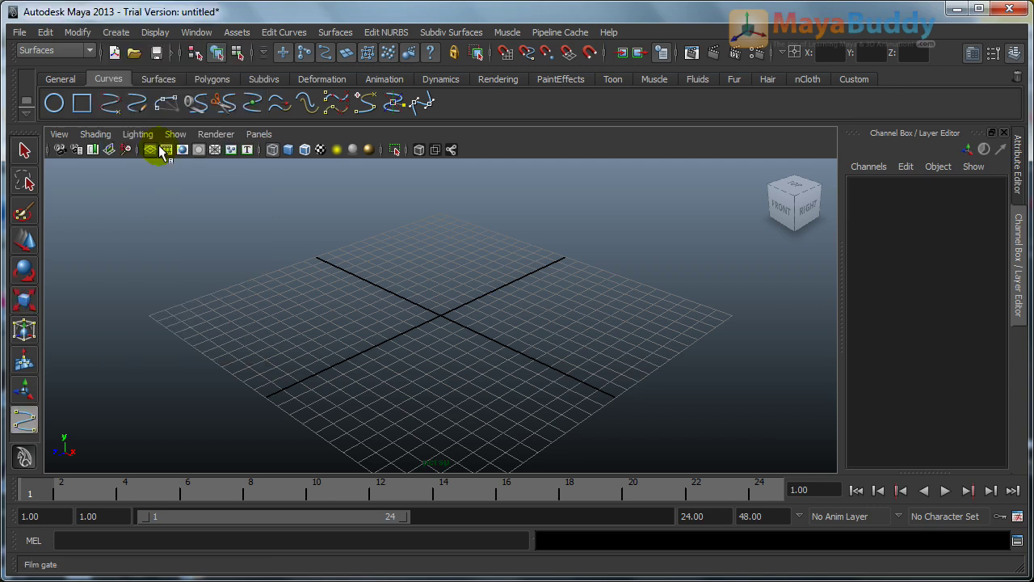
left_click_drag(336, 369, 372, 401, "alt")
Place ten control vertices in a looping path across the grid and finish curve1
left_click(371, 418)
left_click(338, 358)
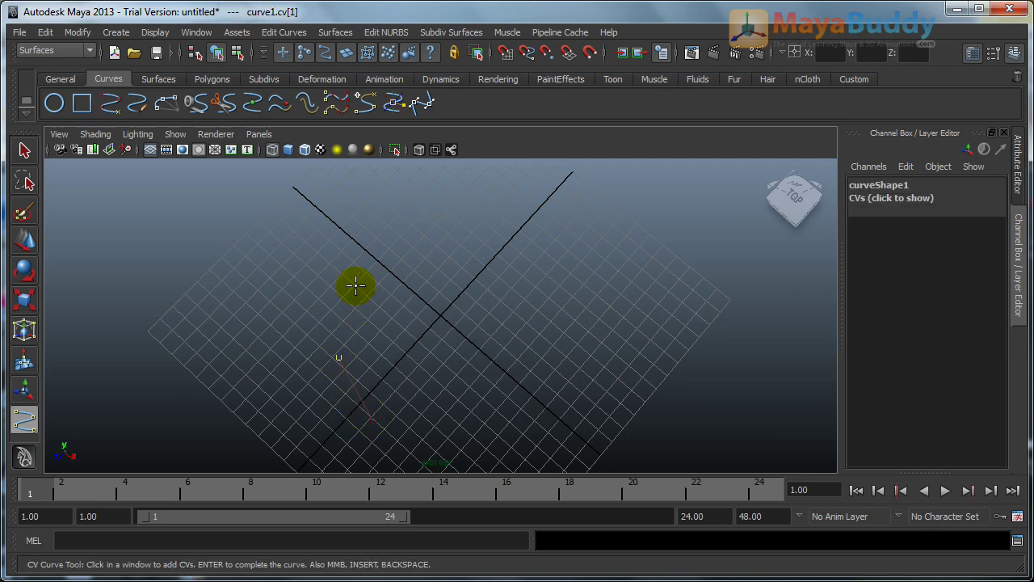
left_click(355, 286)
left_click(438, 288)
left_click(515, 334)
left_click(579, 289)
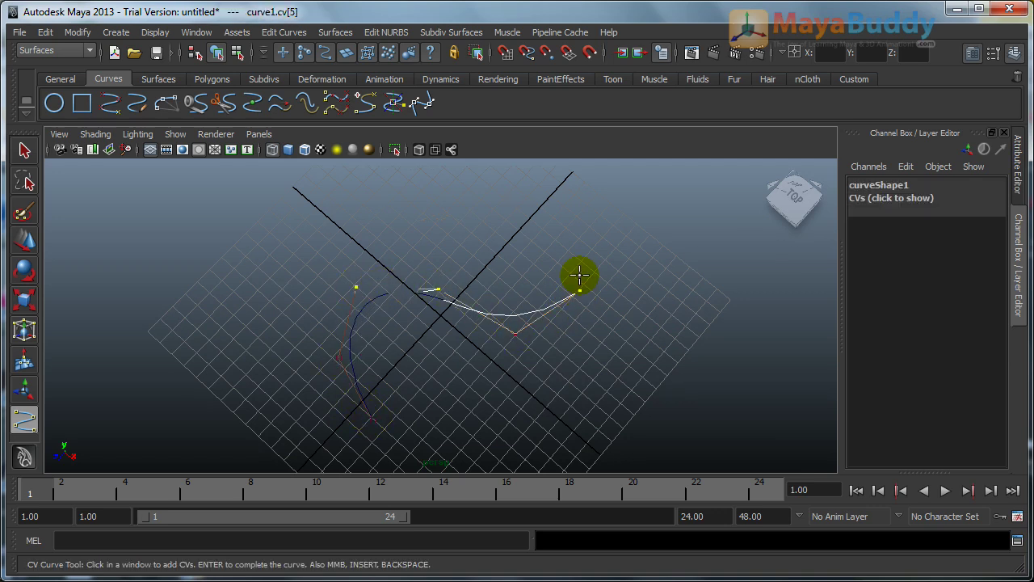
left_click(566, 239)
left_click(517, 198)
left_click(438, 210)
left_click(357, 234)
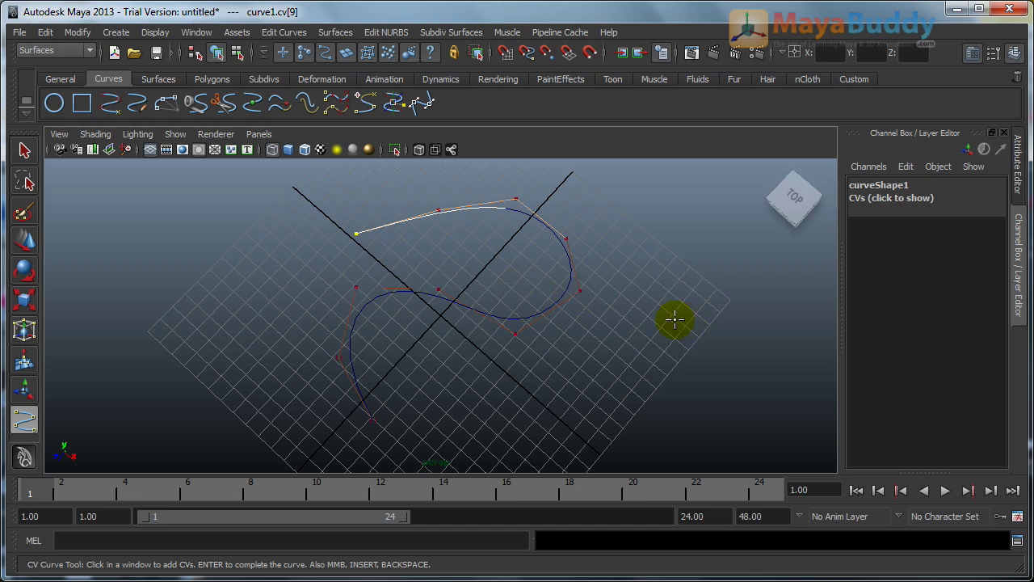
key("r")
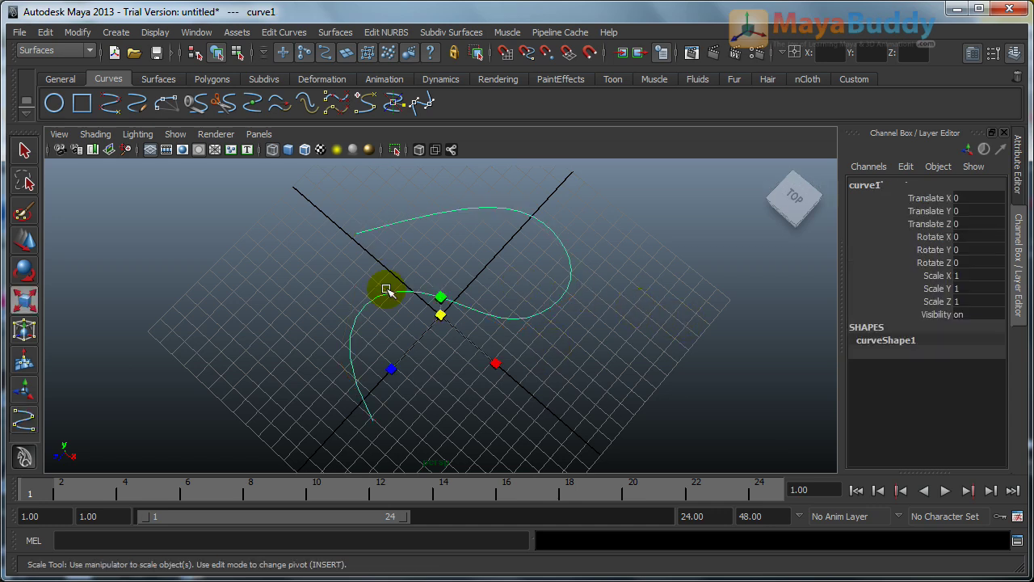
left_click(117, 33)
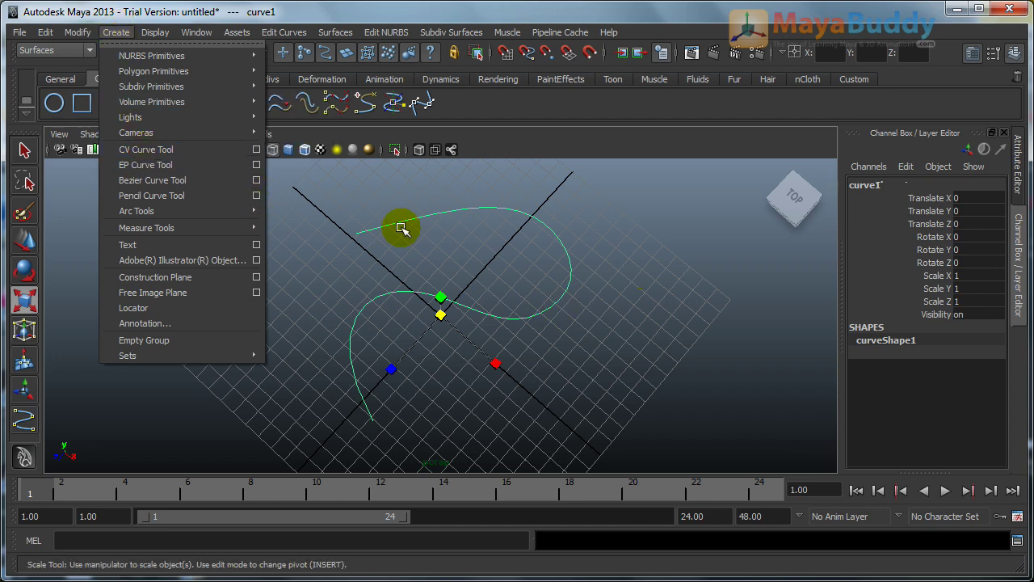
Draw curve2 as an S-shaped CV curve on the grid's right beside curve1 and finish it
left_click(146, 150)
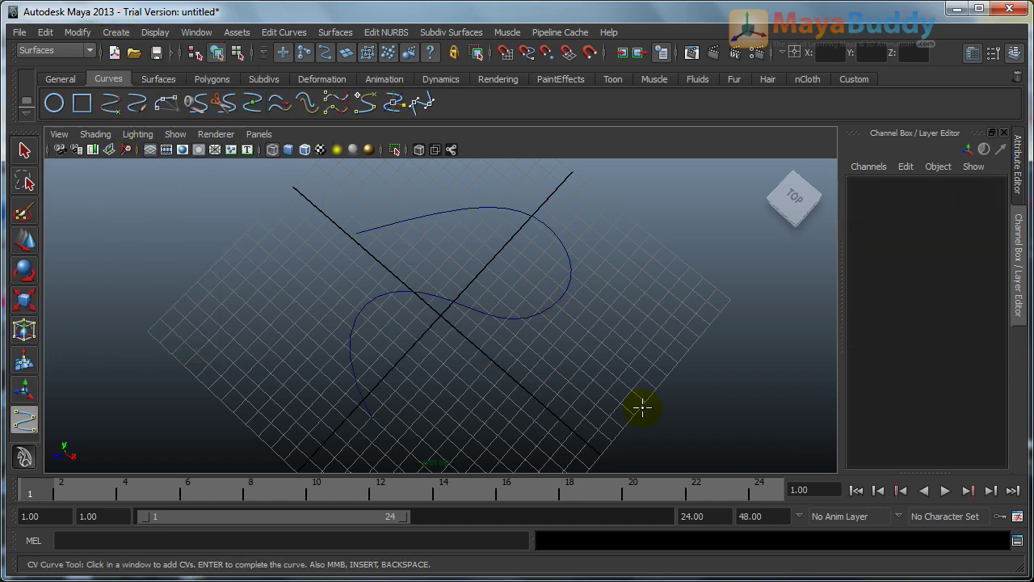
left_click(497, 434)
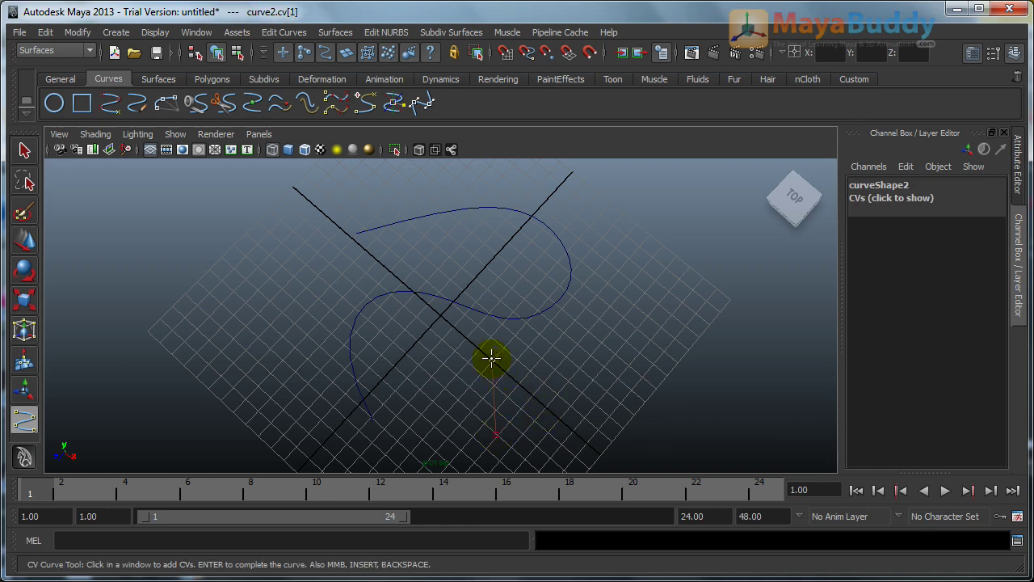
left_click(564, 328)
left_click(638, 365)
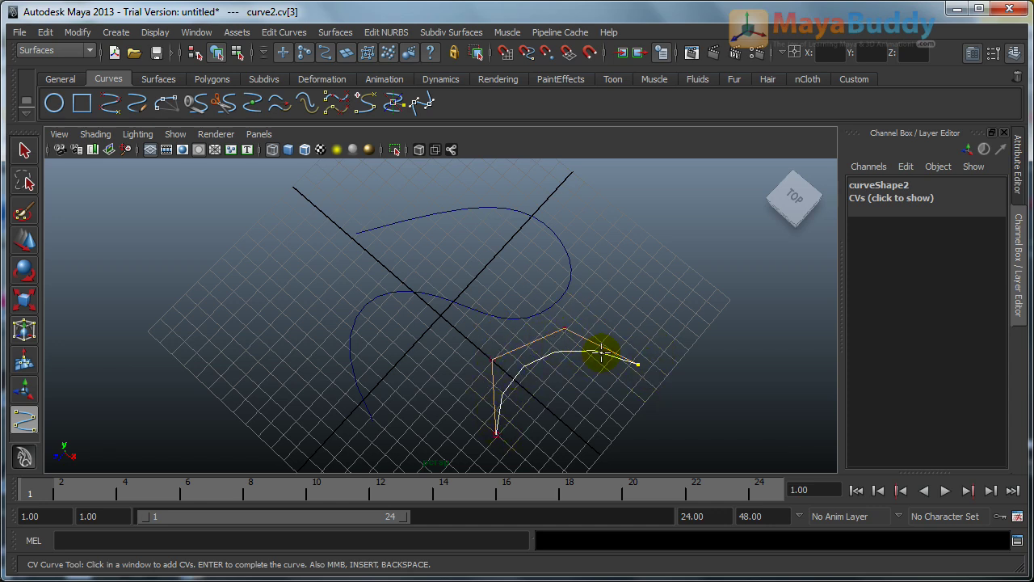
left_click(692, 326)
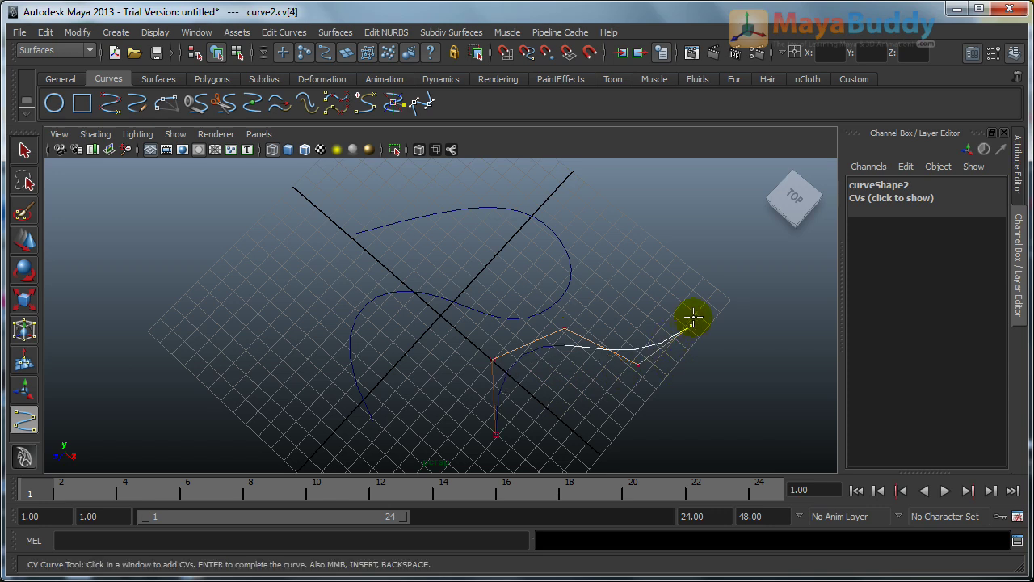
left_click(679, 255)
left_click(630, 235)
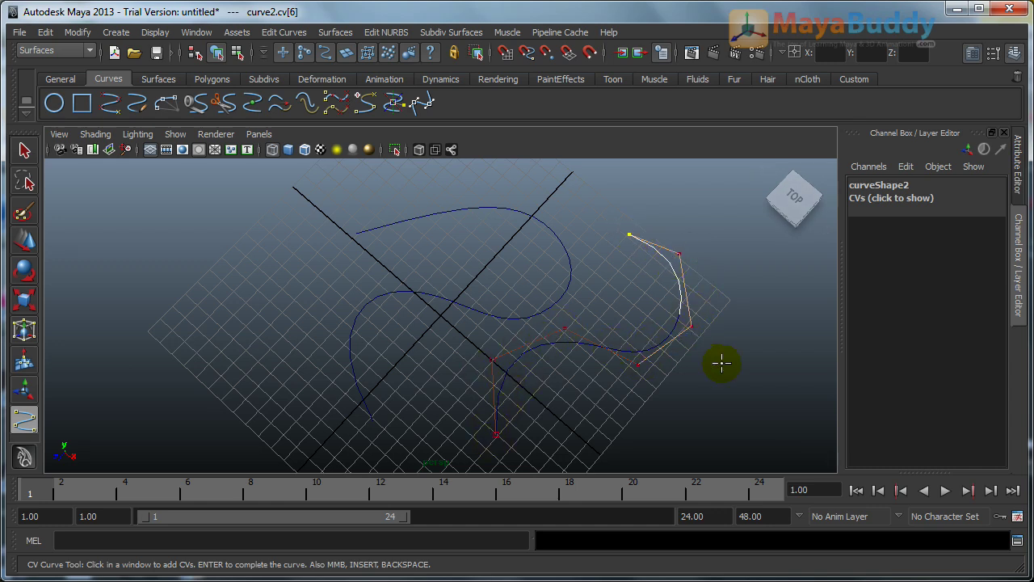
key("r")
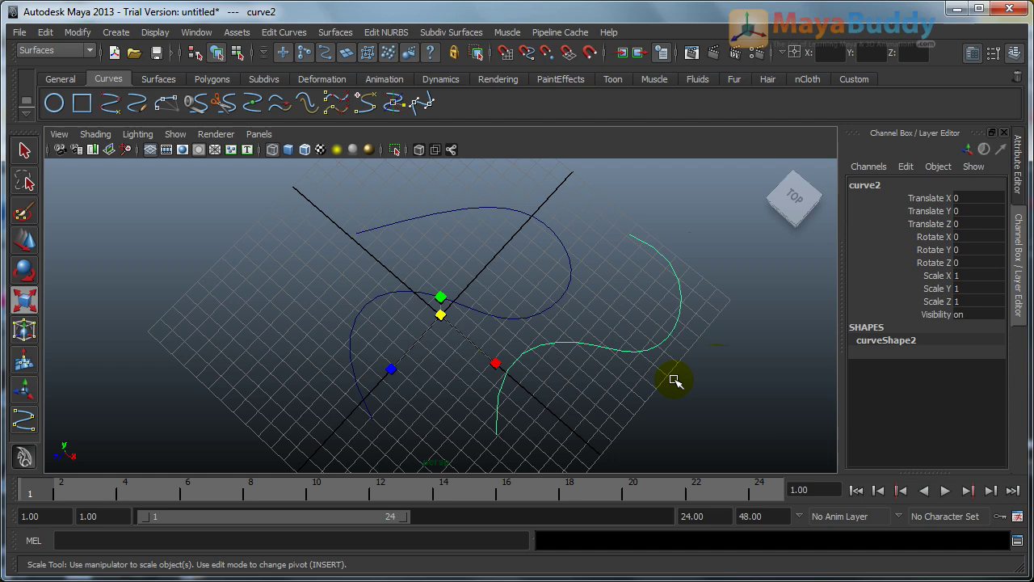
mouse_move(708, 375)
left_mouse_down("alt")
mouse_move(633, 347)
mouse_move(598, 286)
mouse_move(535, 280)
mouse_move(557, 307)
mouse_move(667, 302)
mouse_move(520, 300)
mouse_move(674, 317)
mouse_move(700, 358)
left_mouse_up("alt")
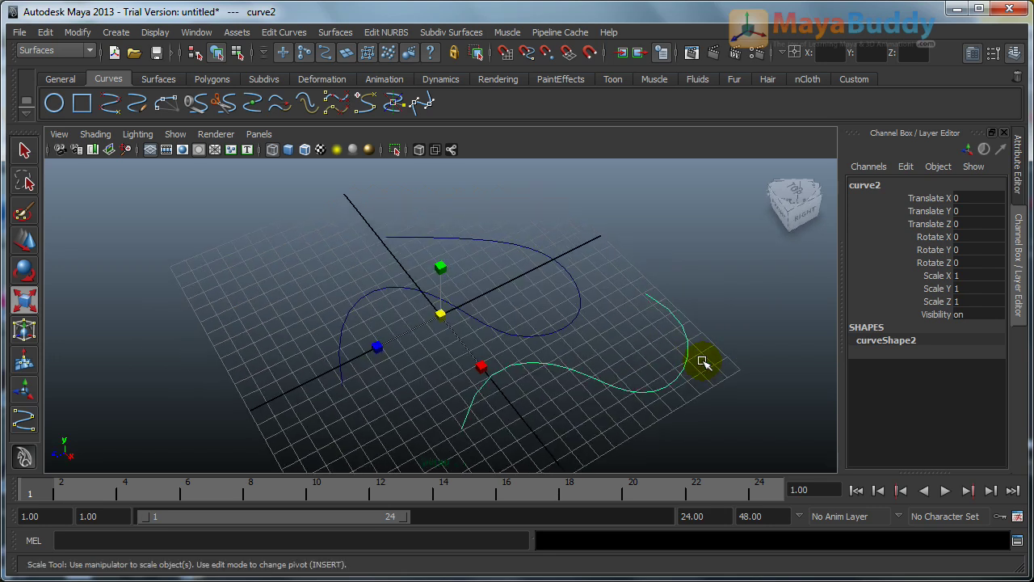
Select the right-hand curve2 and delete it
left_click(739, 340)
left_click(654, 366)
key("Delete")
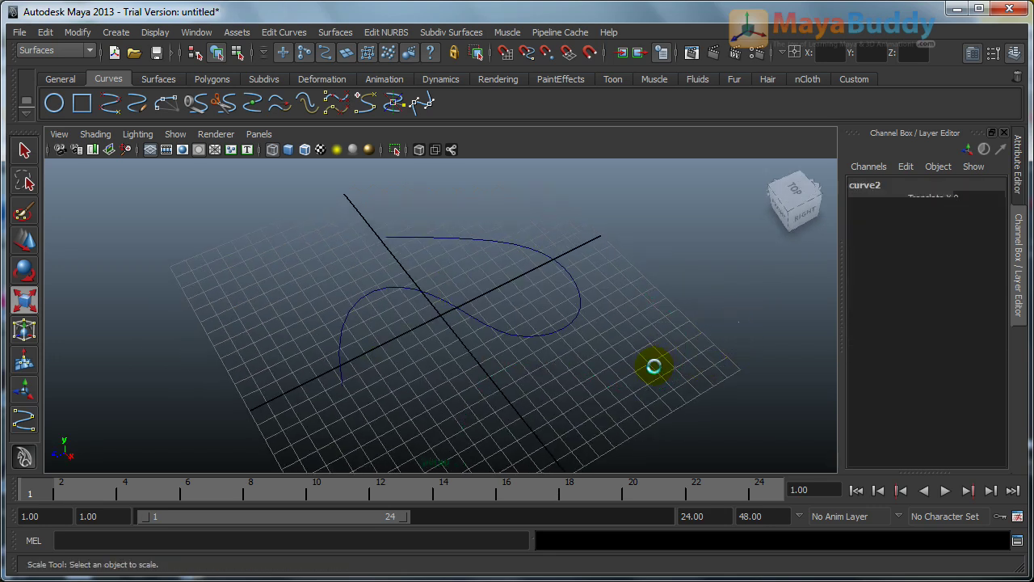
Maximise the Top view, then select curve1 and bring up its component marking menu
key("space")
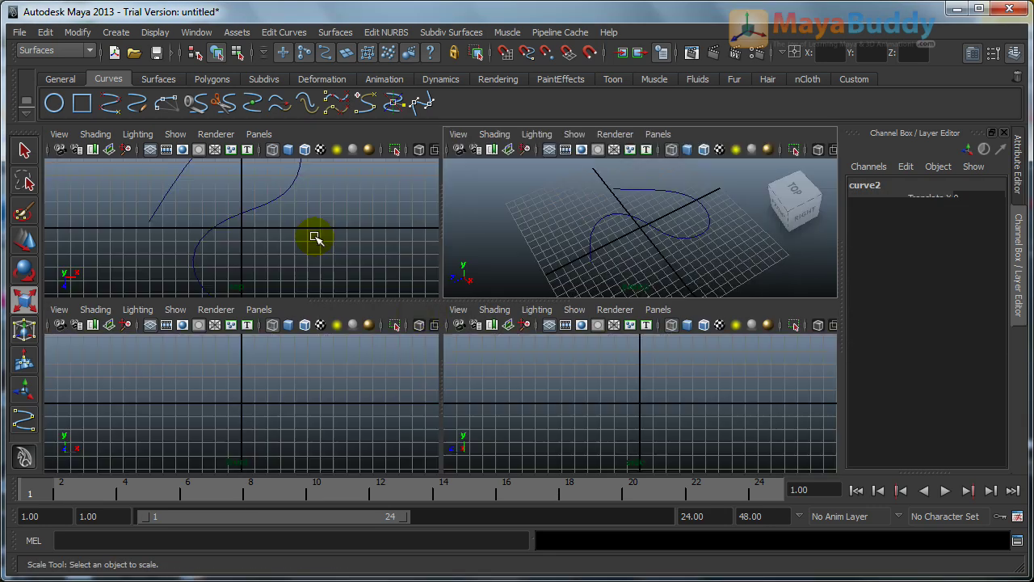
key("space")
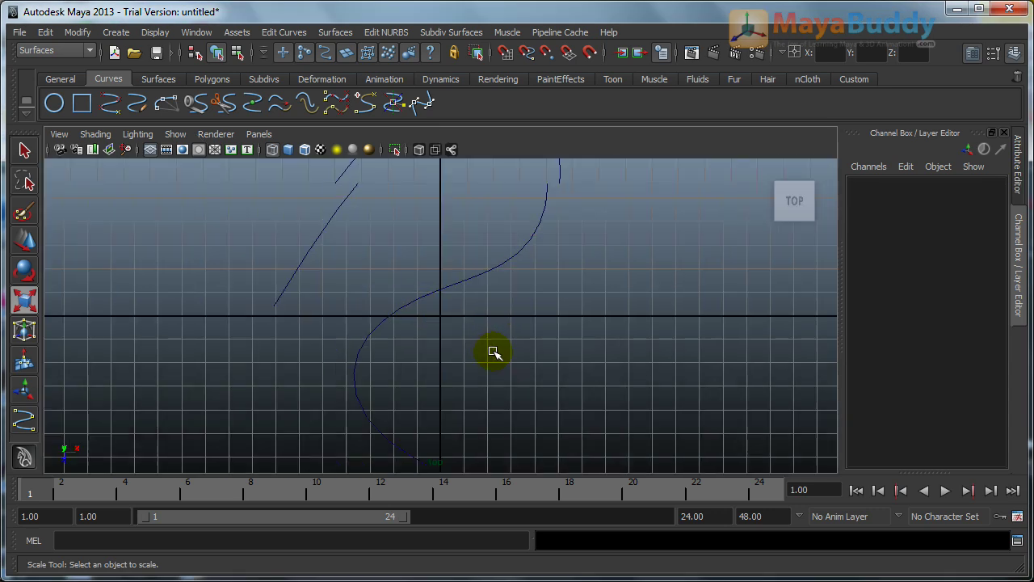
scroll(498, 315, "up", 2)
scroll(504, 321, "down", 4)
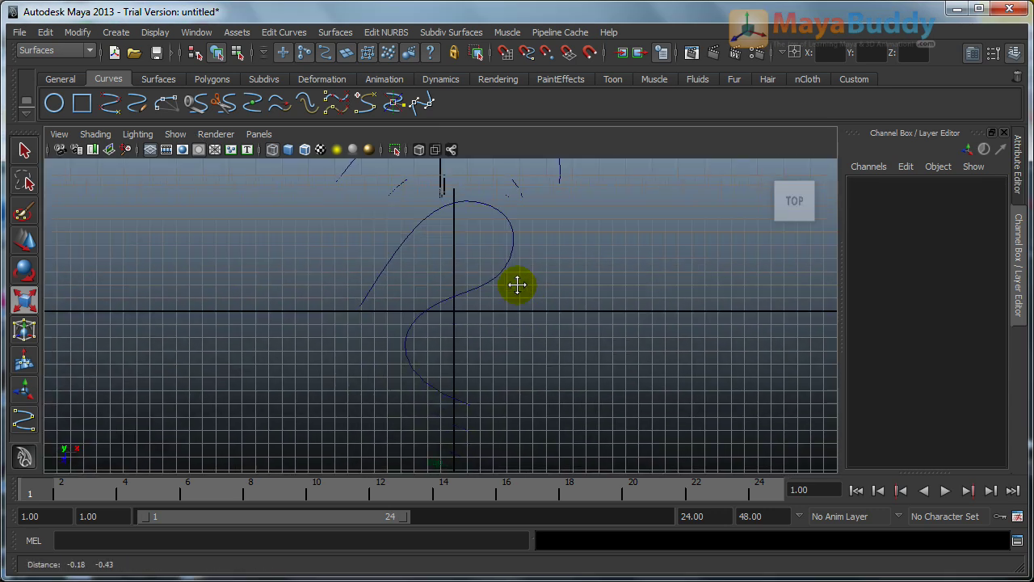
scroll(517, 327, "up", 4)
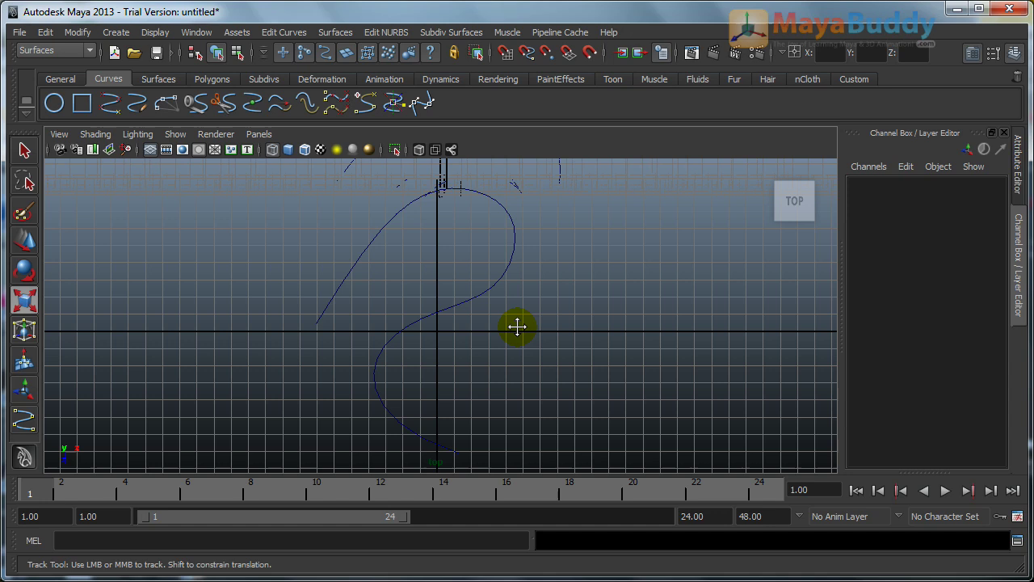
left_click(505, 220)
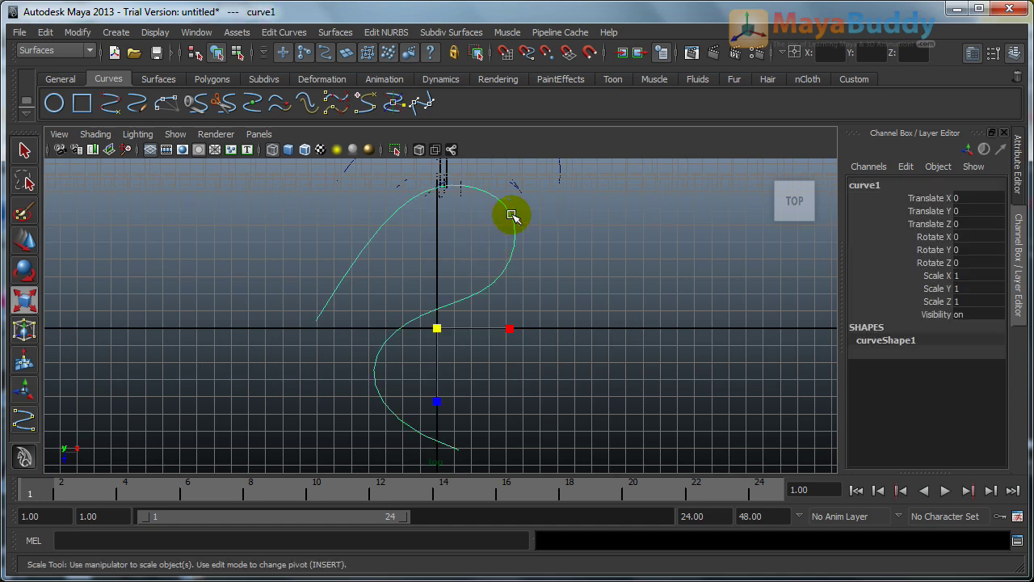
right_click(510, 215)
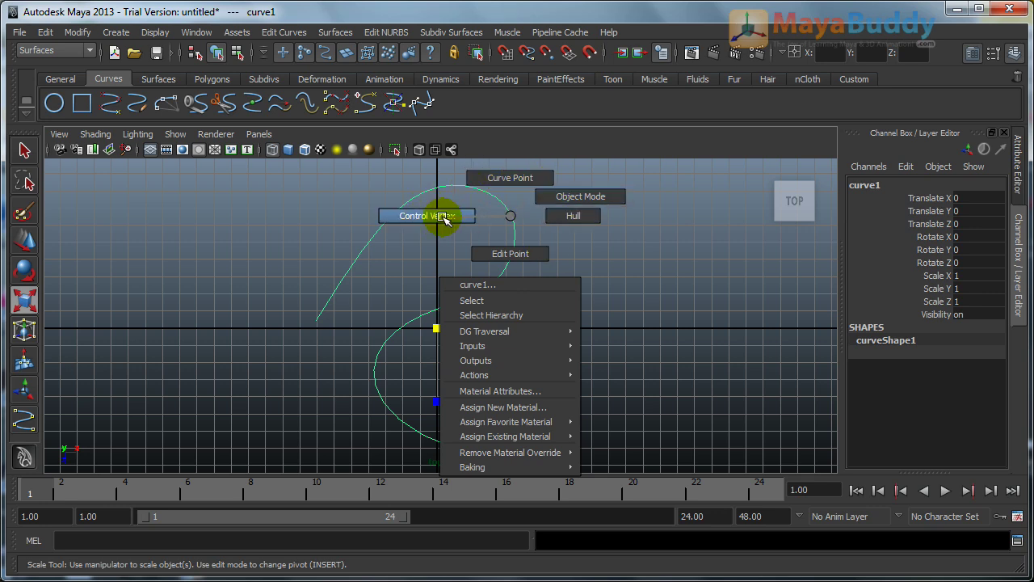
Put curve1 in Control Vertex mode and pick a CV with the Move tool
right_click_drag(442, 217, 443, 216)
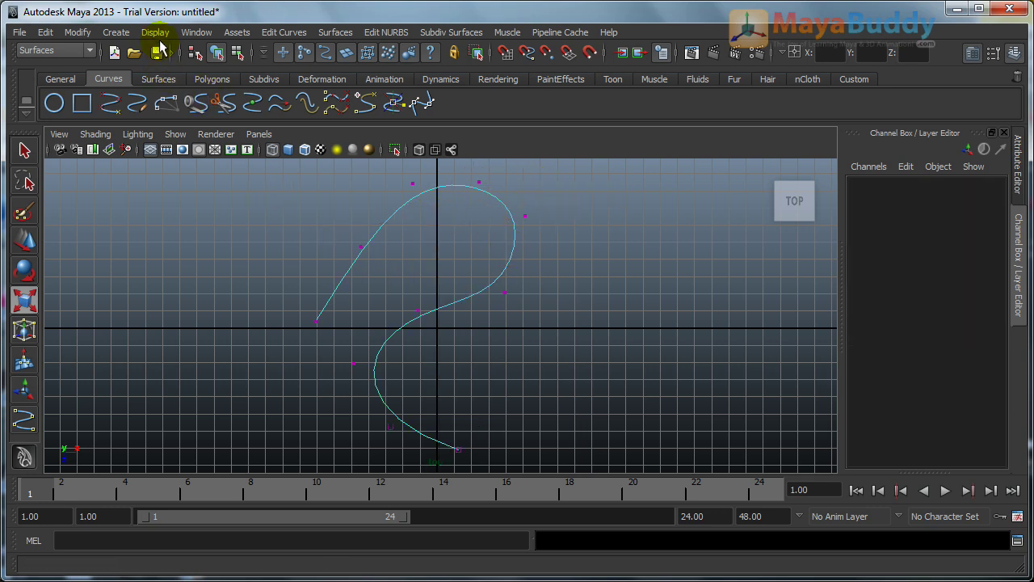
left_click(115, 32)
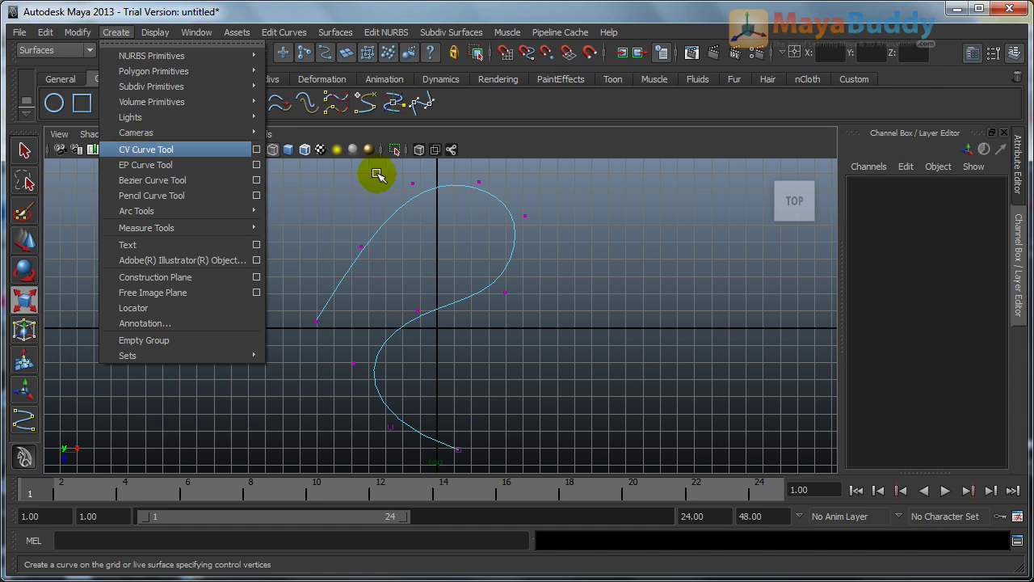
right_click_drag(483, 189, 406, 189)
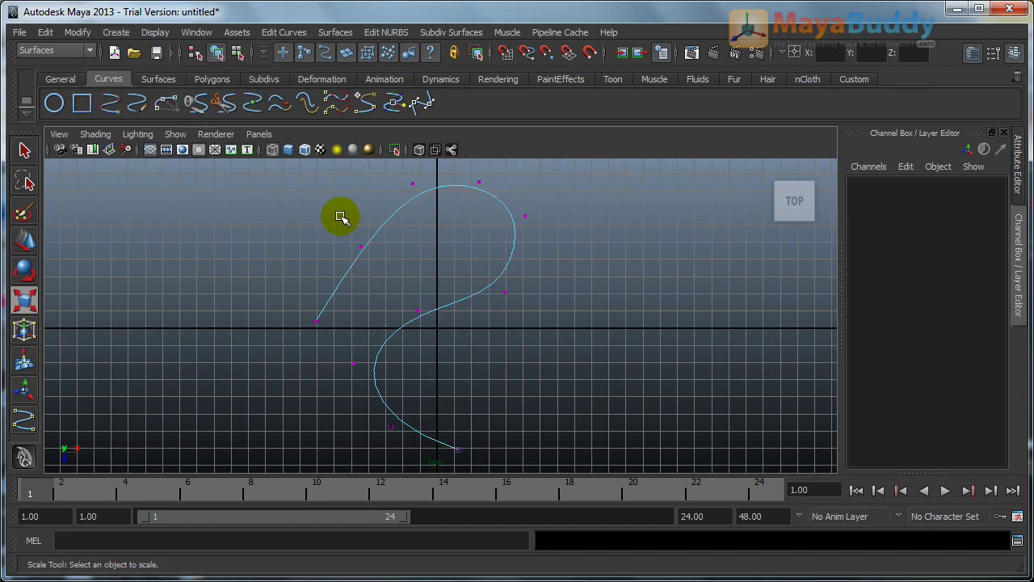
mouse_move(342, 217)
left_mouse_down()
mouse_move(397, 260)
mouse_move(320, 229)
mouse_move(346, 231)
left_mouse_up()
key("w")
Drag the top and upper-left CVs left and the middle CV up to widen the loop
left_click(412, 184)
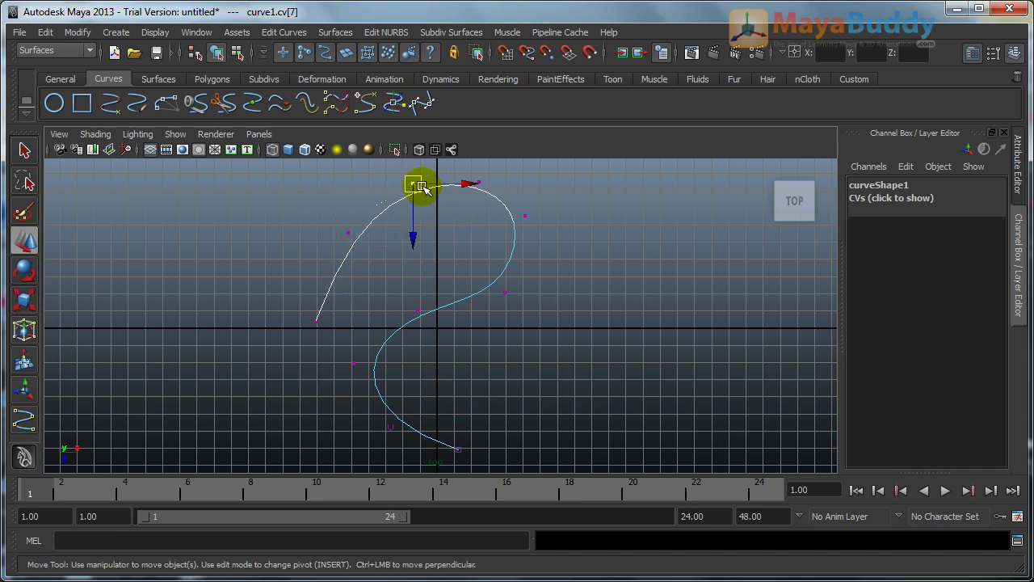
left_click_drag(384, 183, 381, 181)
left_click(347, 232)
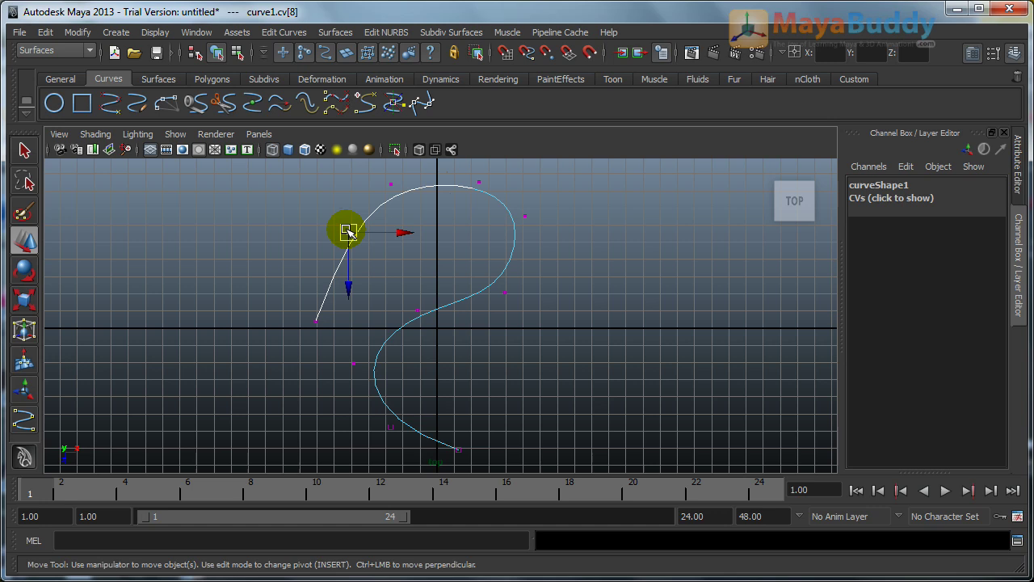
left_click_drag(347, 232, 307, 239)
left_click(417, 311)
left_click_drag(417, 310, 415, 291)
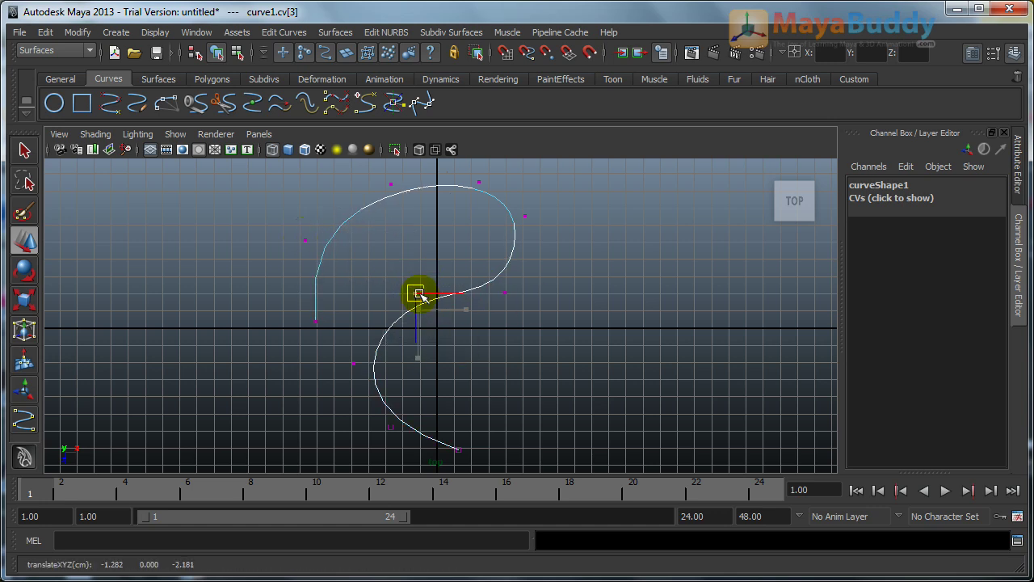
Nudge the right-side CVs up and right and pull the top CV upward
left_click(505, 292)
left_click_drag(505, 291, 517, 286)
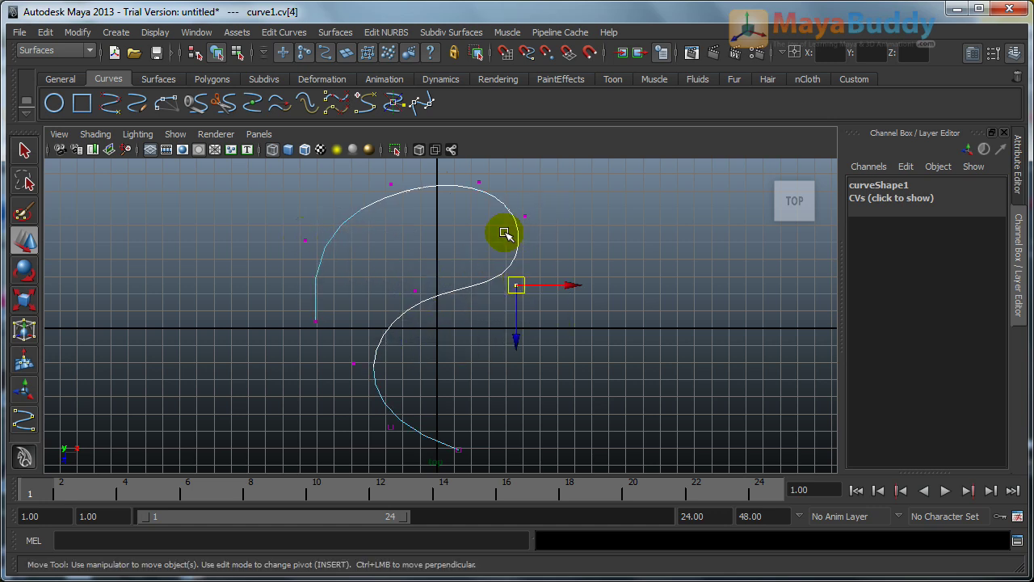
left_click(525, 216)
left_click_drag(527, 216, 533, 211)
left_click(478, 183)
left_click_drag(478, 182, 477, 169)
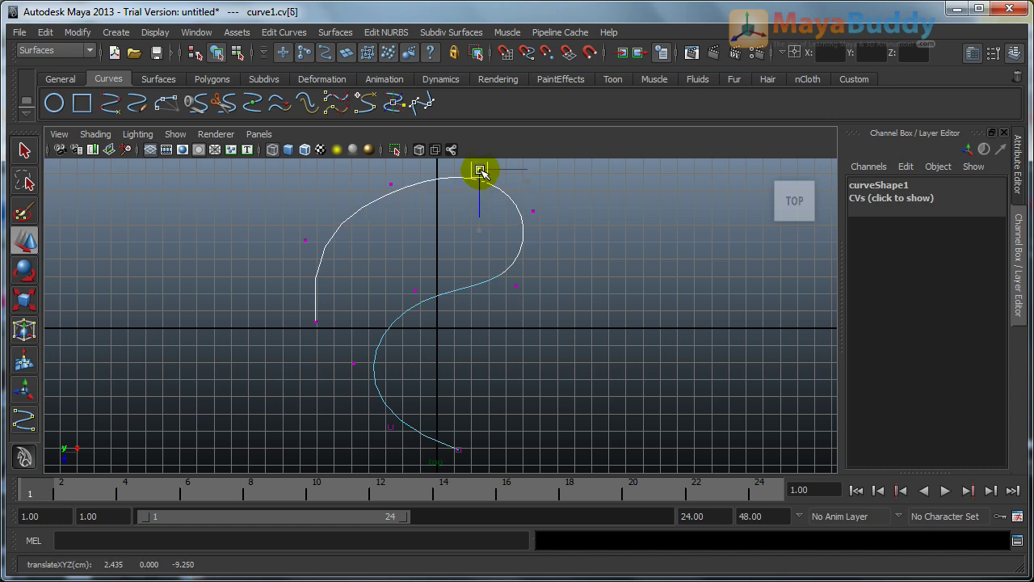
left_click(515, 316)
In Edit Point mode, drag the left end and upper-left edit points outward, then exit component mode
right_click_drag(518, 212, 517, 248)
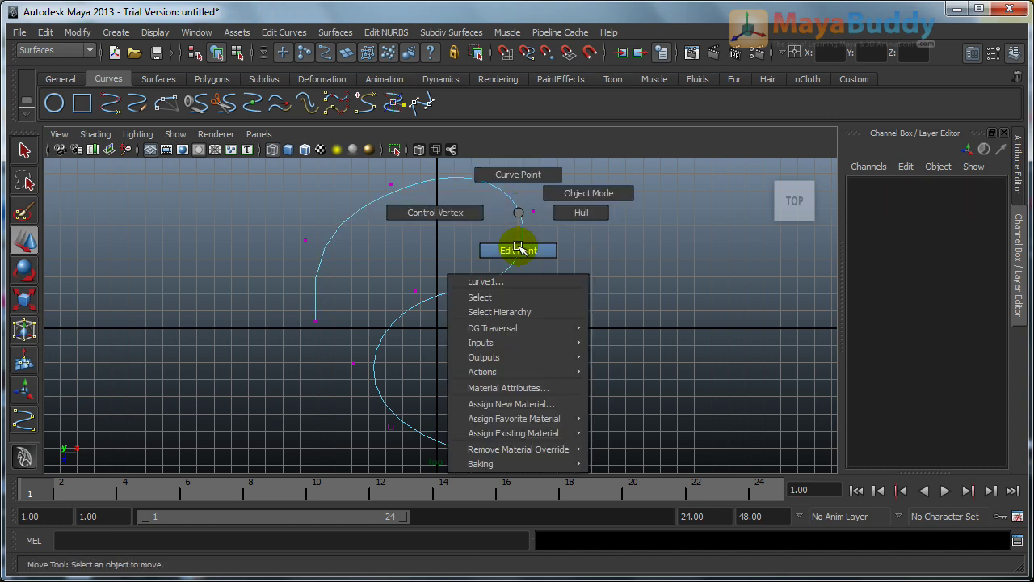
left_click(315, 328)
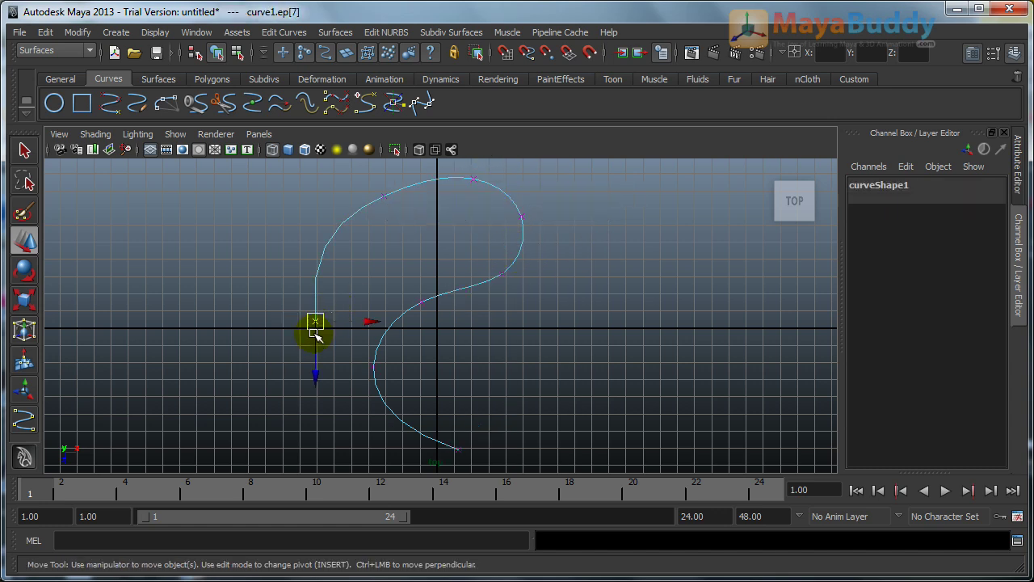
left_click_drag(316, 323, 275, 304)
left_click(384, 195)
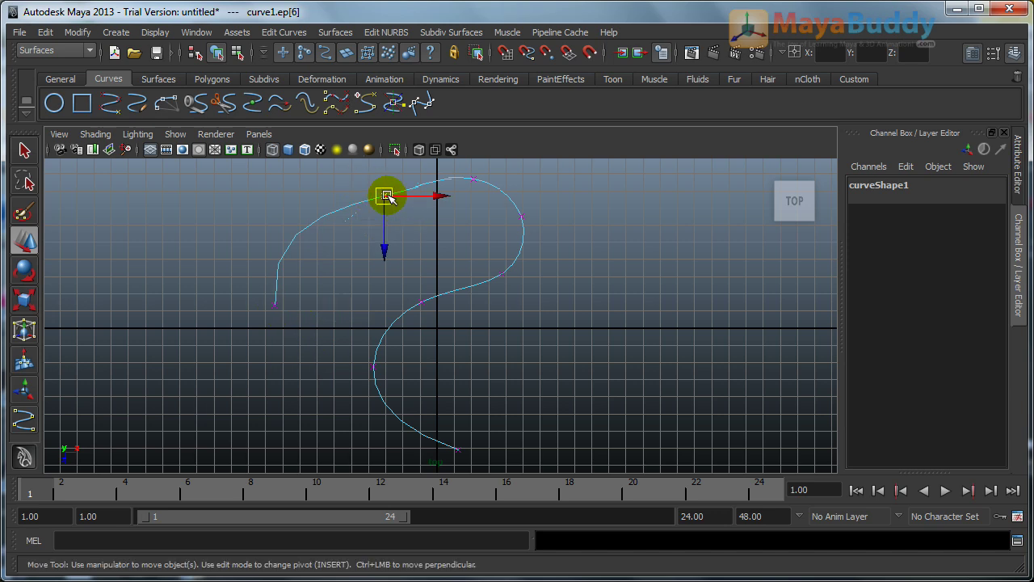
left_click_drag(385, 195, 361, 181)
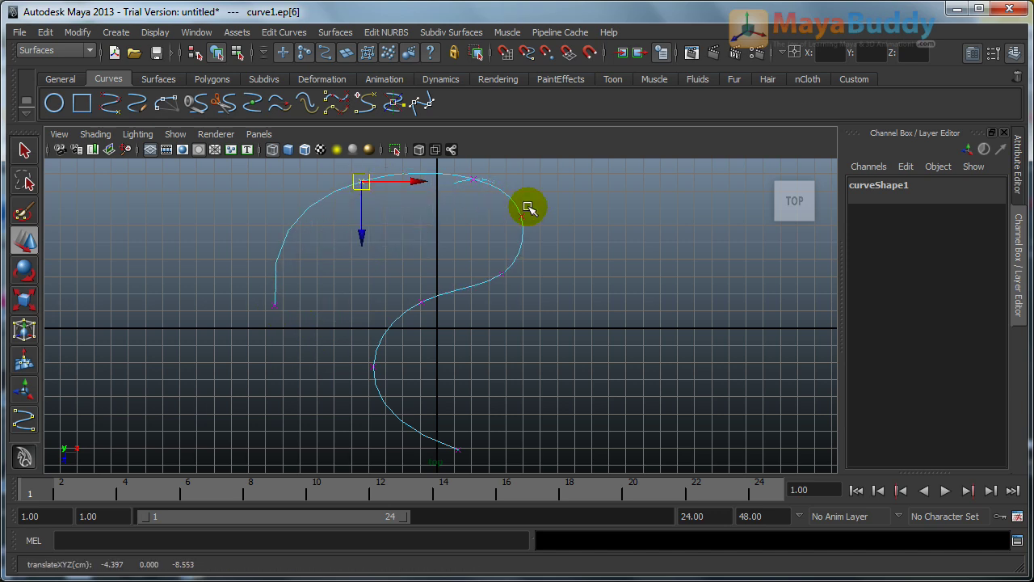
left_click(521, 217)
left_click(531, 220)
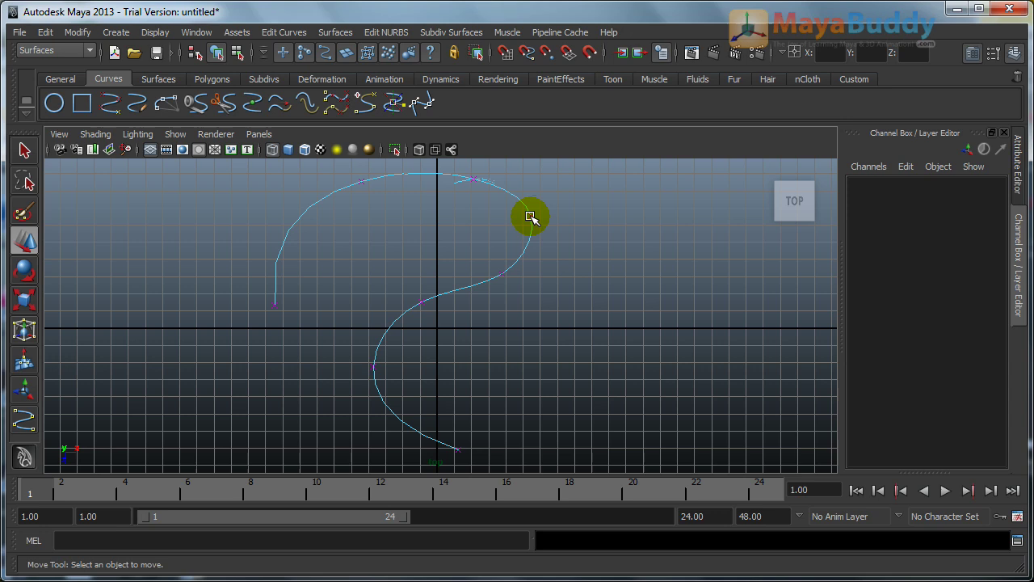
key("F8")
Start an EP curve right of curve1, placing seven edit points that loop down and back up
left_click(115, 32)
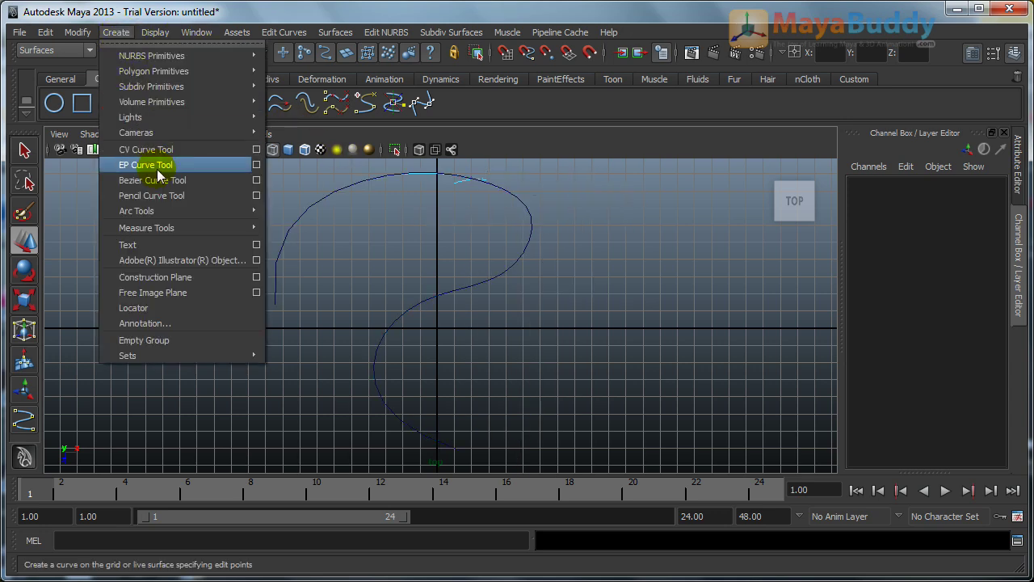
left_click(158, 167)
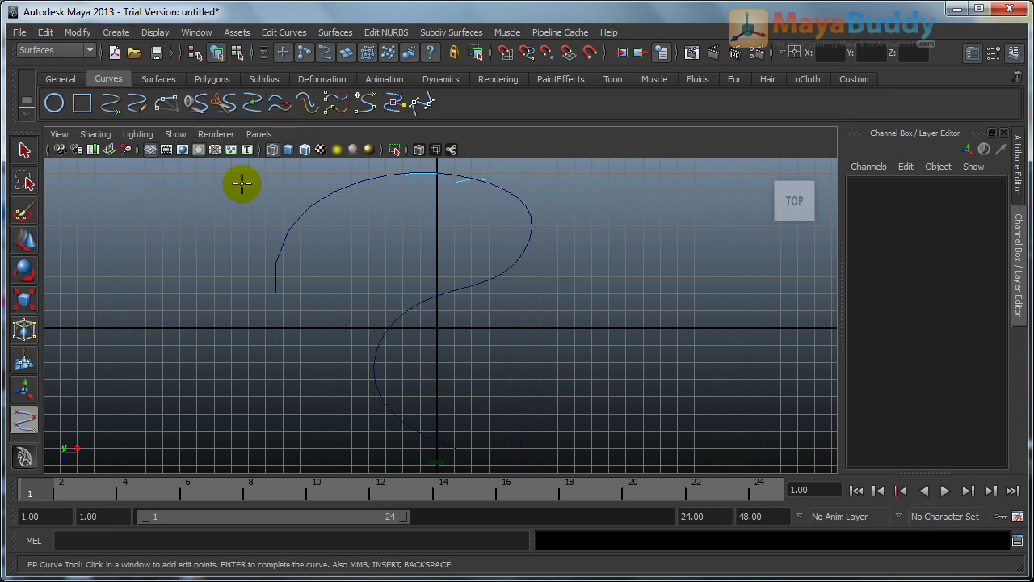
left_click(558, 191)
left_click(648, 204)
left_click(614, 276)
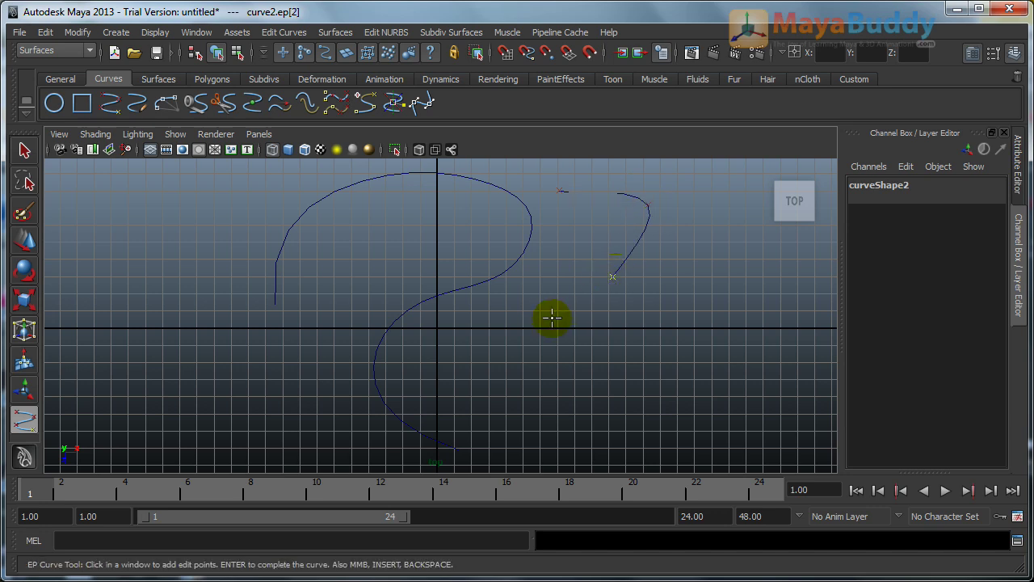
left_click(591, 379)
left_click(671, 413)
left_click(704, 358)
left_click(682, 300)
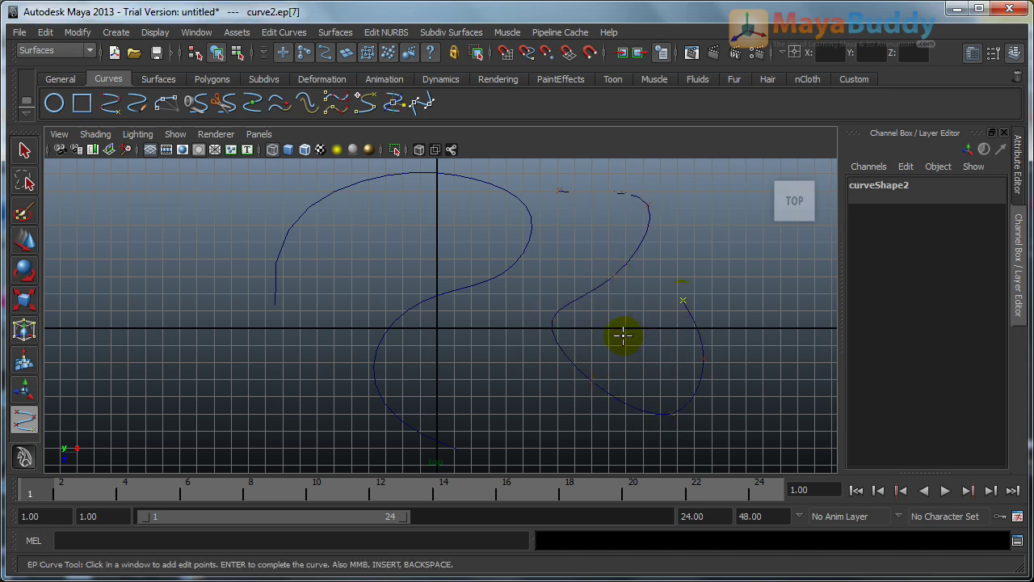
Complete curve2, reselect it and show its control vertices, then switch to Curve Point mode
key("Return")
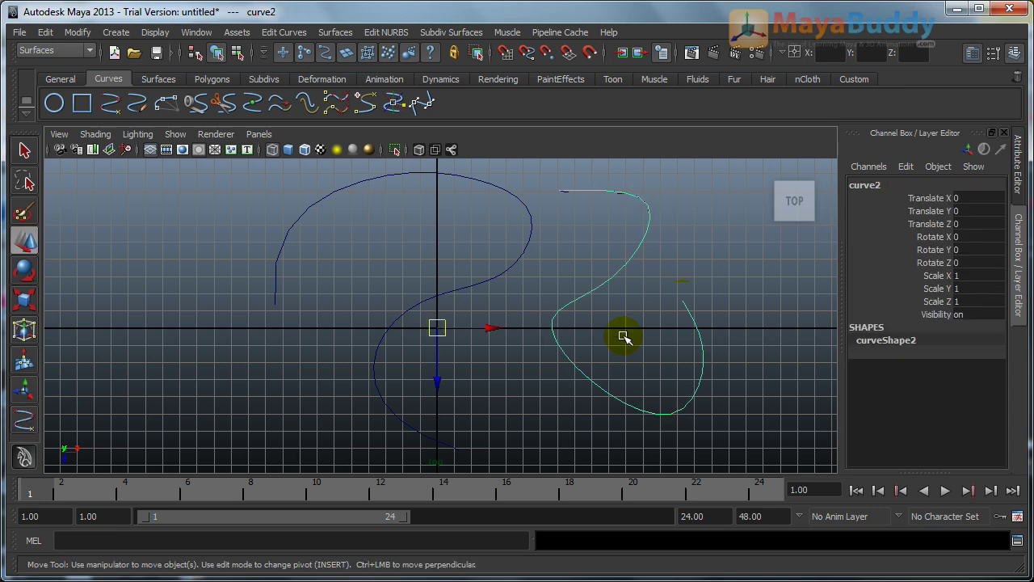
left_click(753, 303)
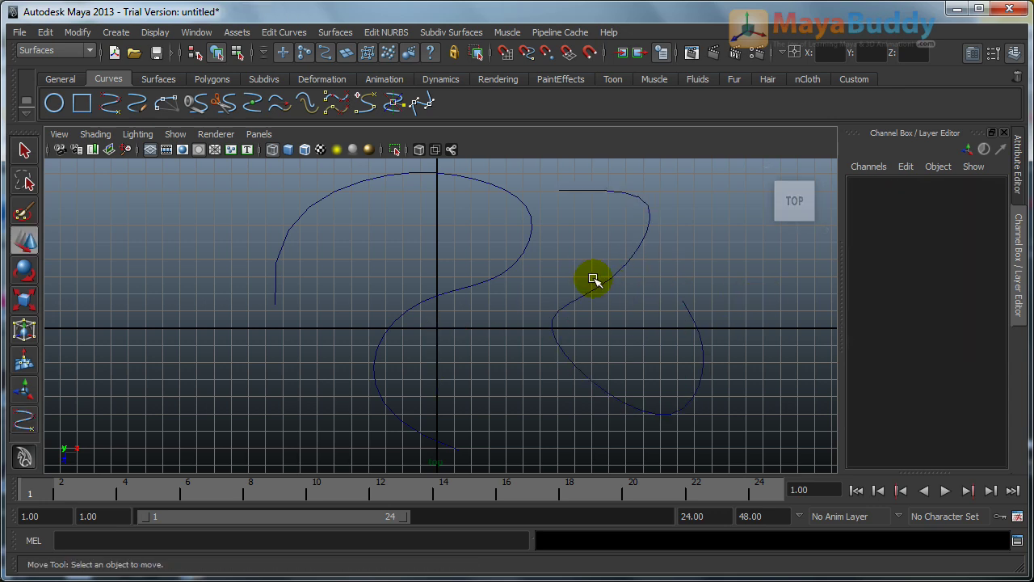
left_click(691, 349)
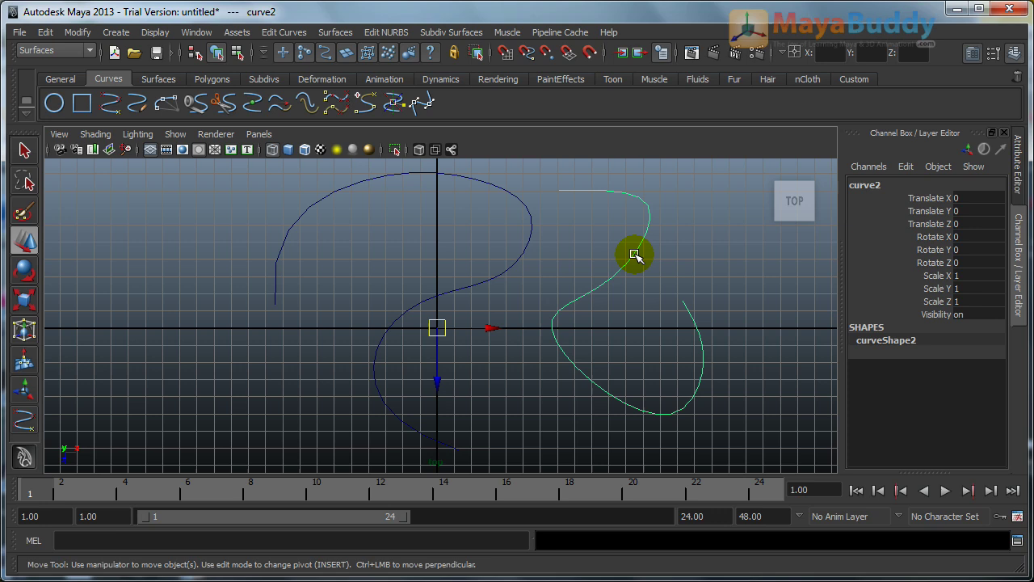
right_click_drag(637, 251, 567, 249)
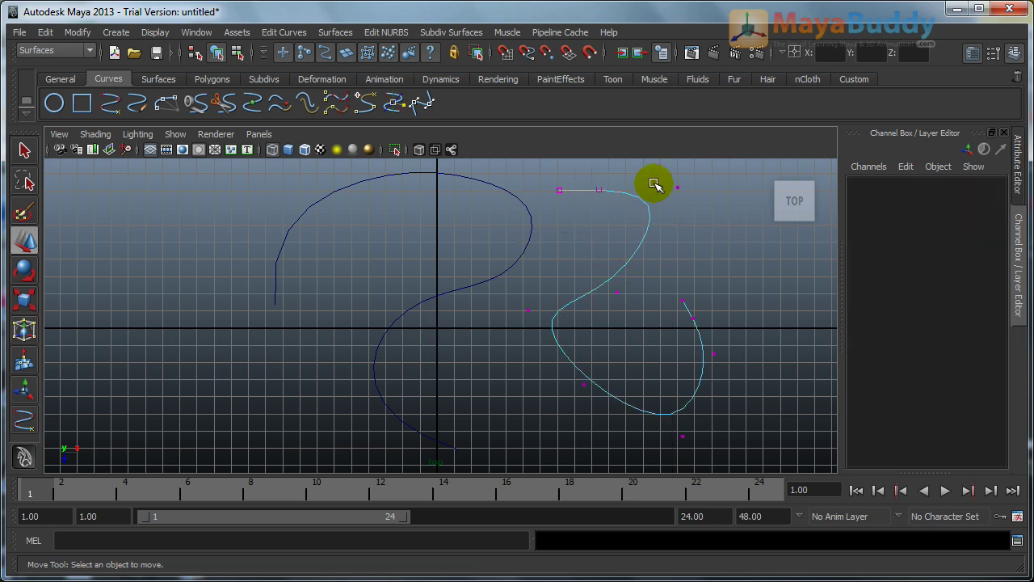
right_click(622, 269)
right_click_drag(623, 268, 620, 230)
Pick seven curve points along curve2, from the upper bend around the loop and back
scroll(627, 317, "down", 1)
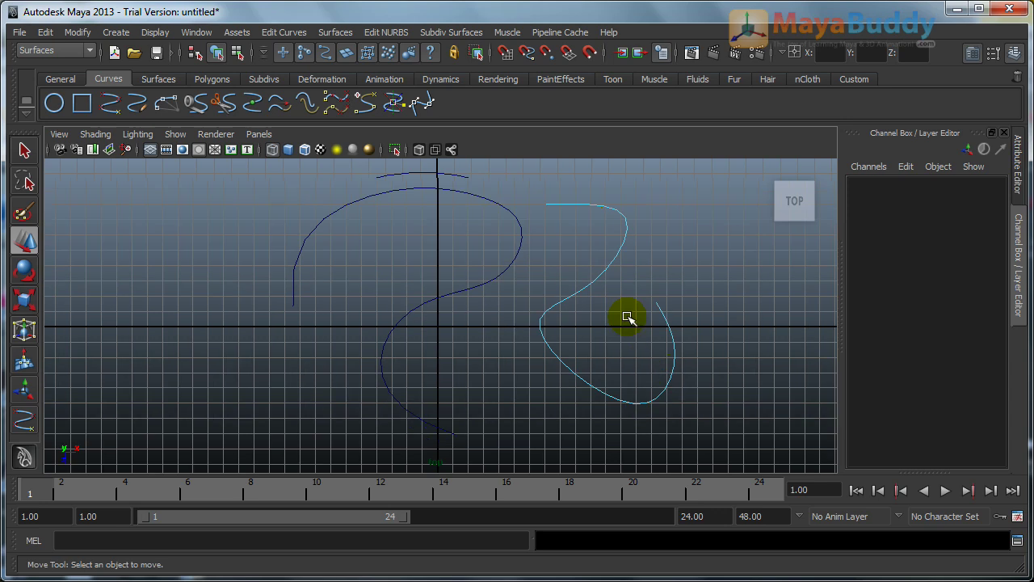
left_click(619, 246)
left_click(587, 288)
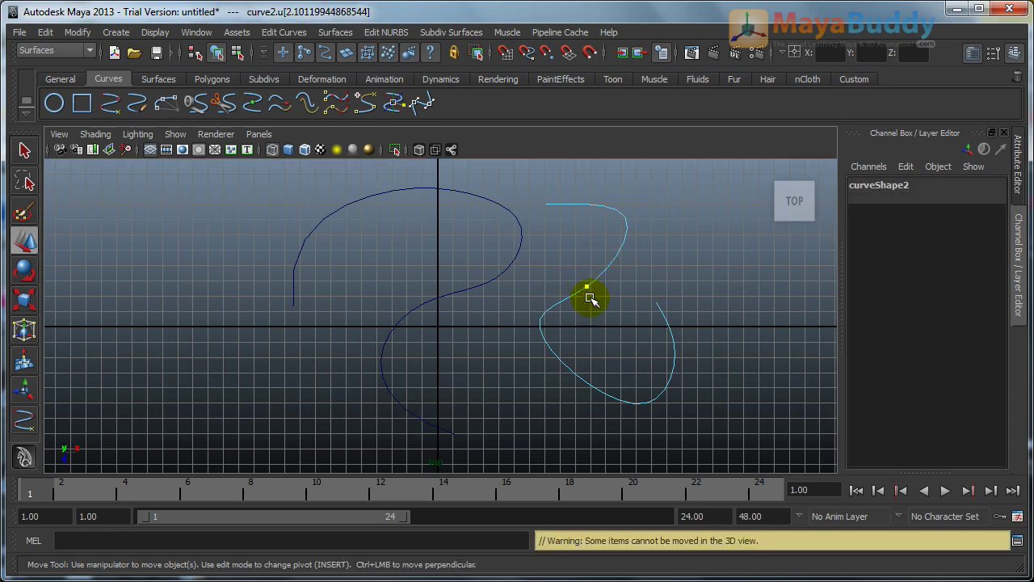
left_click(563, 365)
left_click(617, 399)
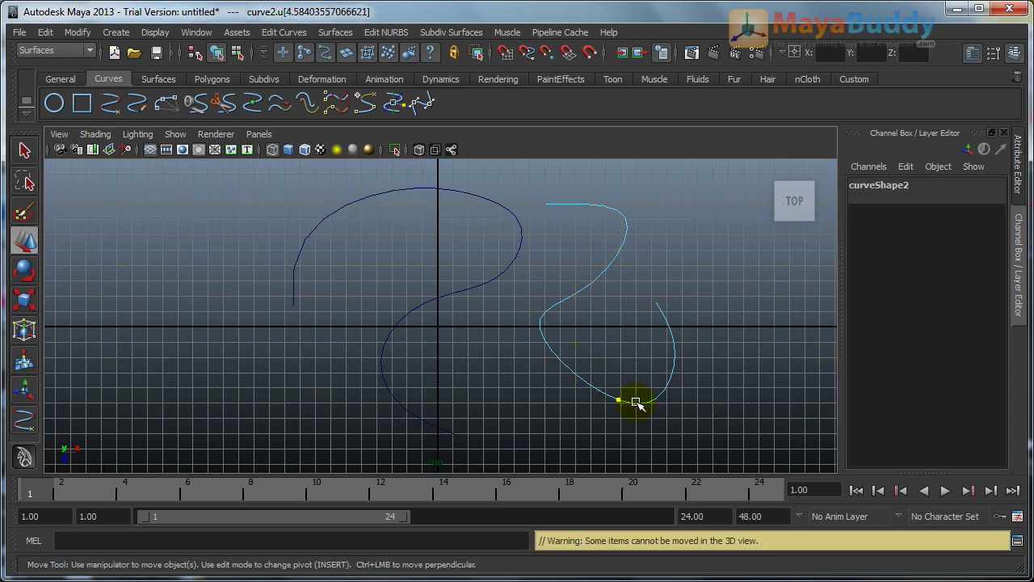
left_click(673, 369)
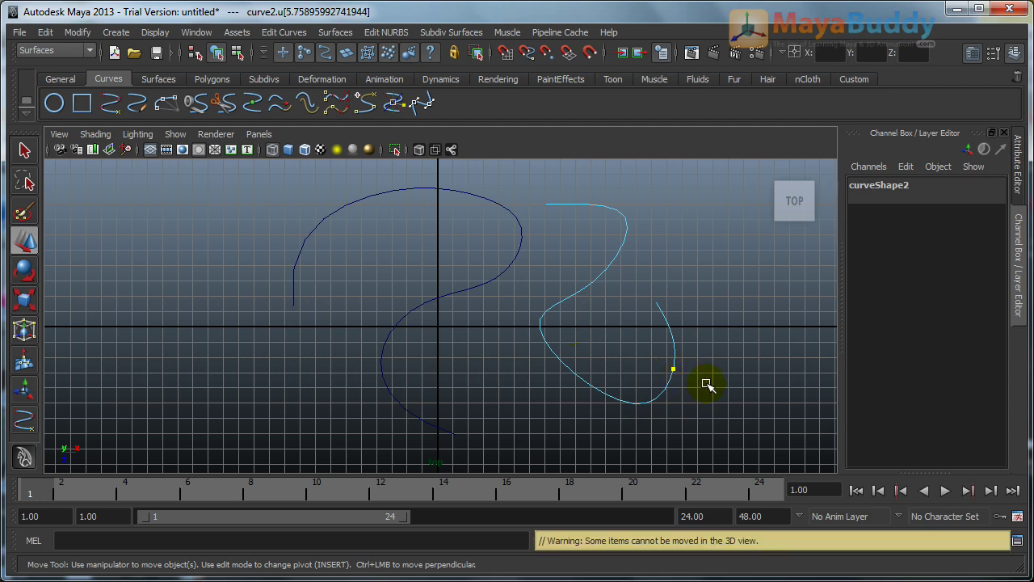
left_click(670, 328)
left_click(615, 258)
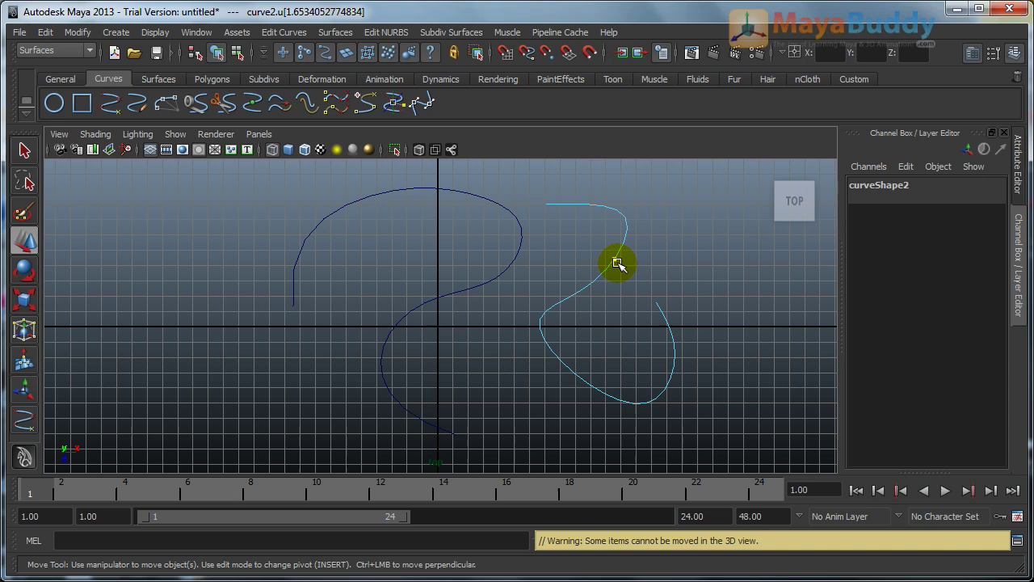
Switch curve2 to Edit Point mode and step the selection through its edit points
right_click(614, 261)
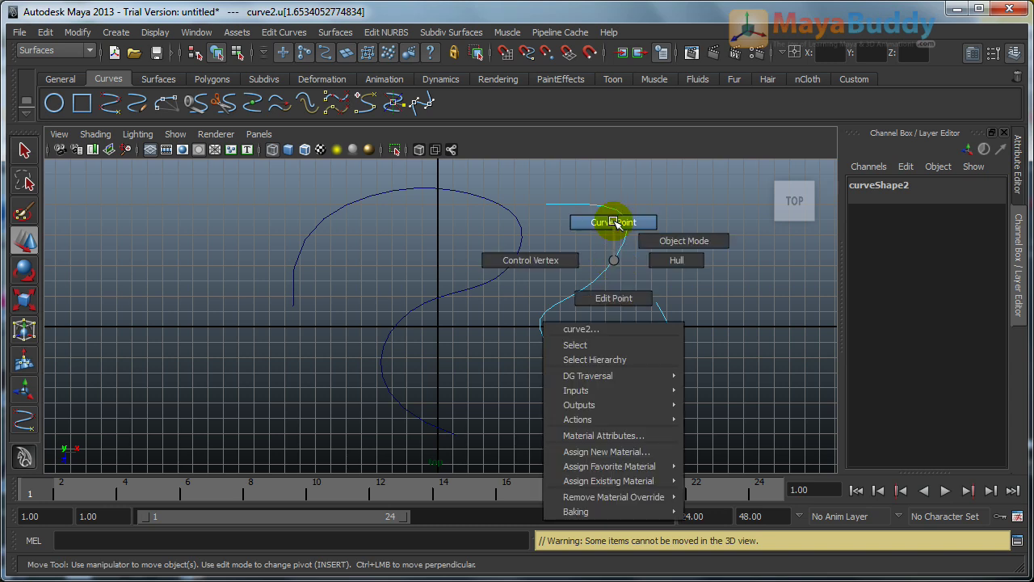
left_click(613, 222)
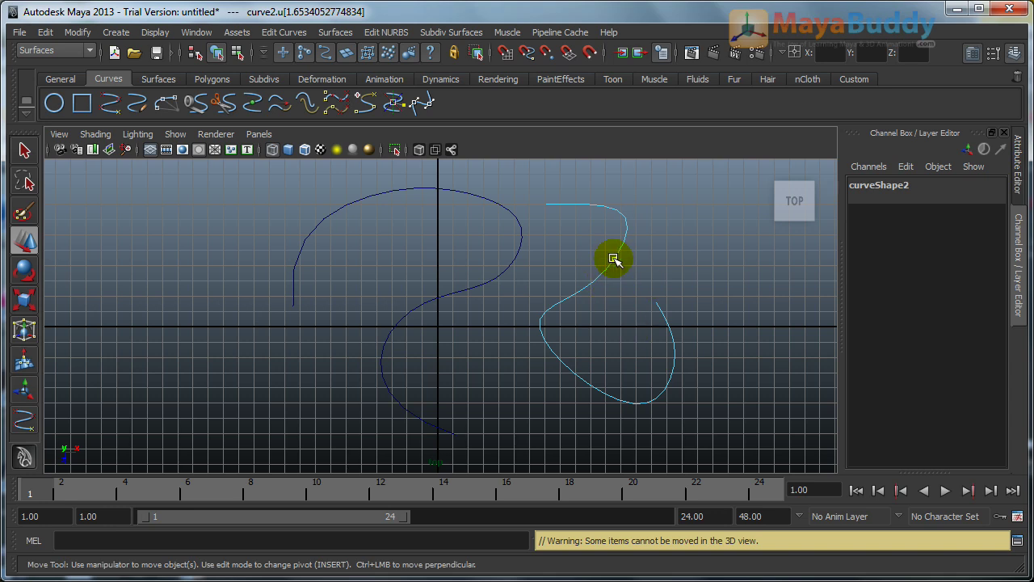
right_click_drag(613, 257, 605, 296)
left_click(627, 216)
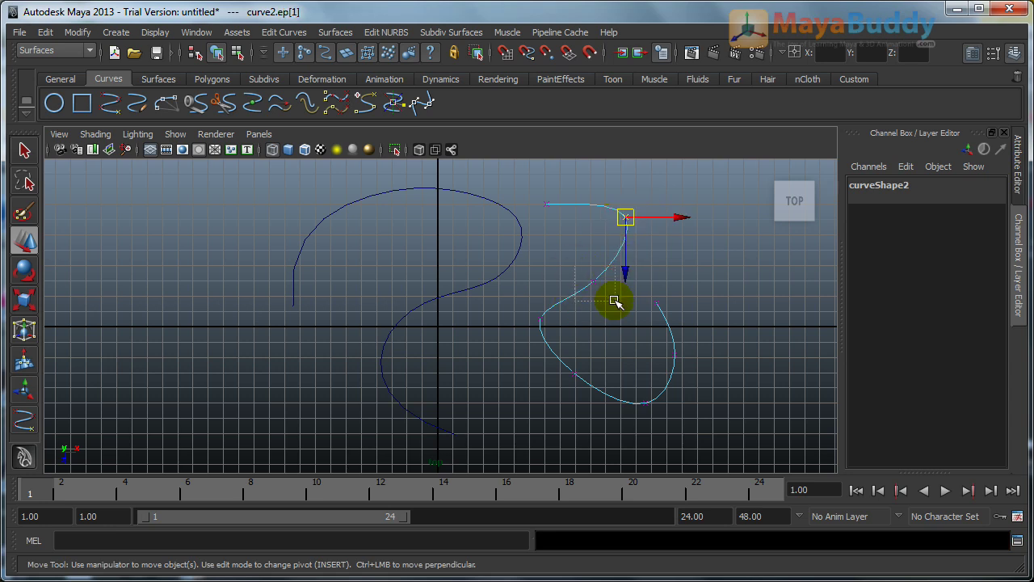
key("Right")
key("Right")
Move the lower, right and upper edit points to round the loop, then display the hull
left_click(578, 377)
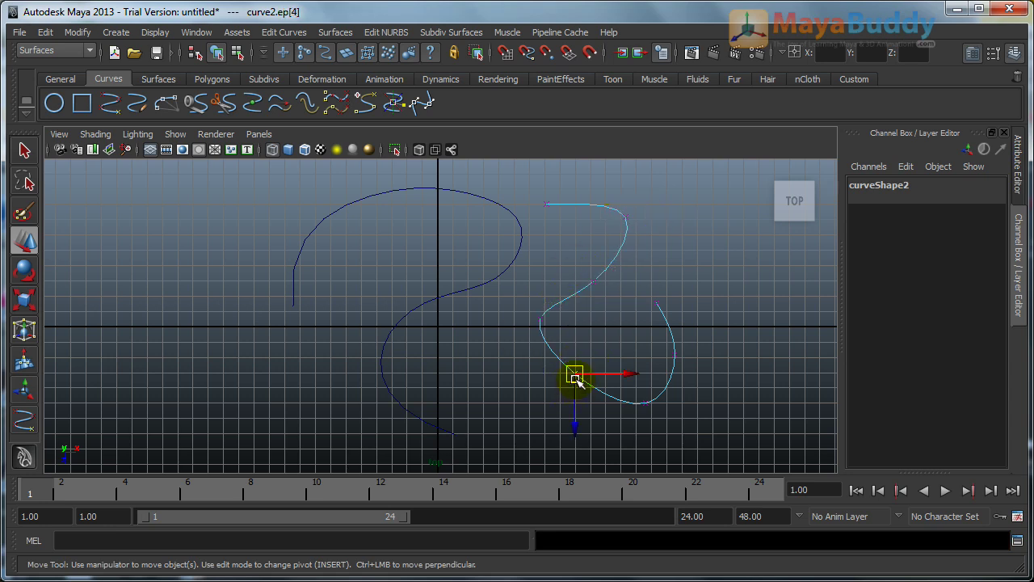
left_click_drag(577, 377, 563, 394)
left_click(672, 353)
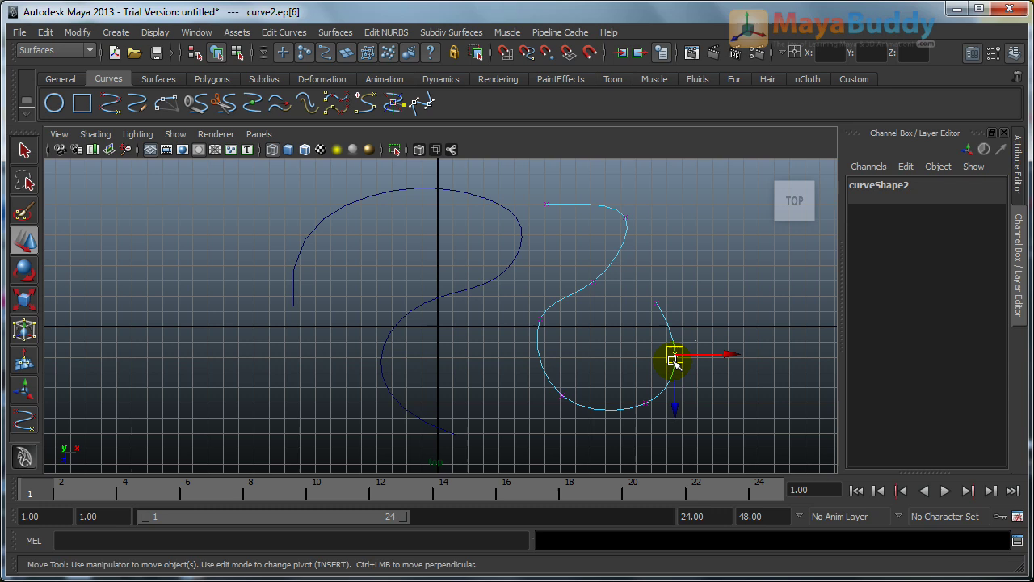
left_click_drag(672, 353, 681, 352)
left_click(621, 215)
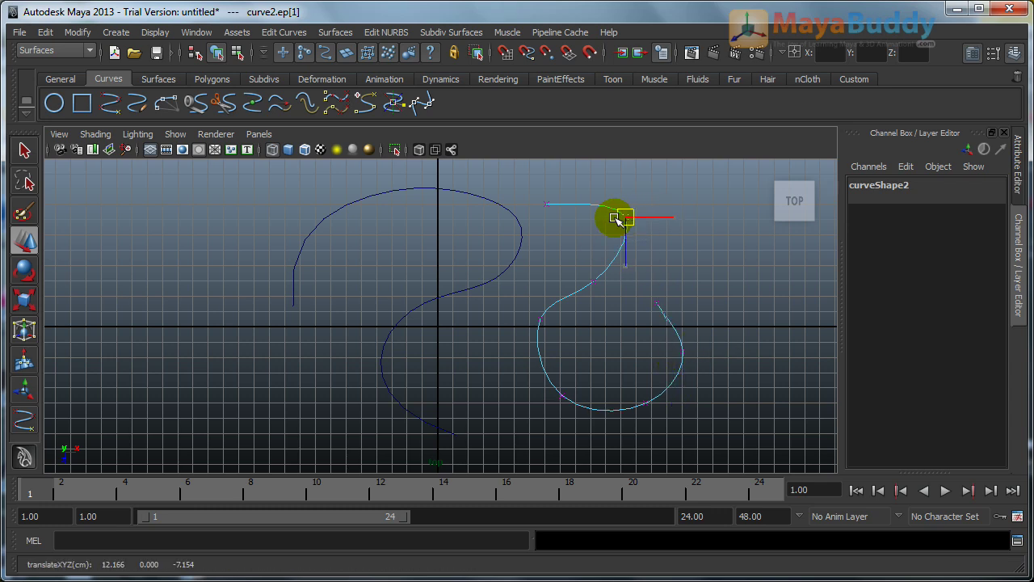
left_click_drag(619, 215, 601, 223)
left_click(642, 250)
right_click_drag(594, 281, 656, 279)
left_click(602, 208)
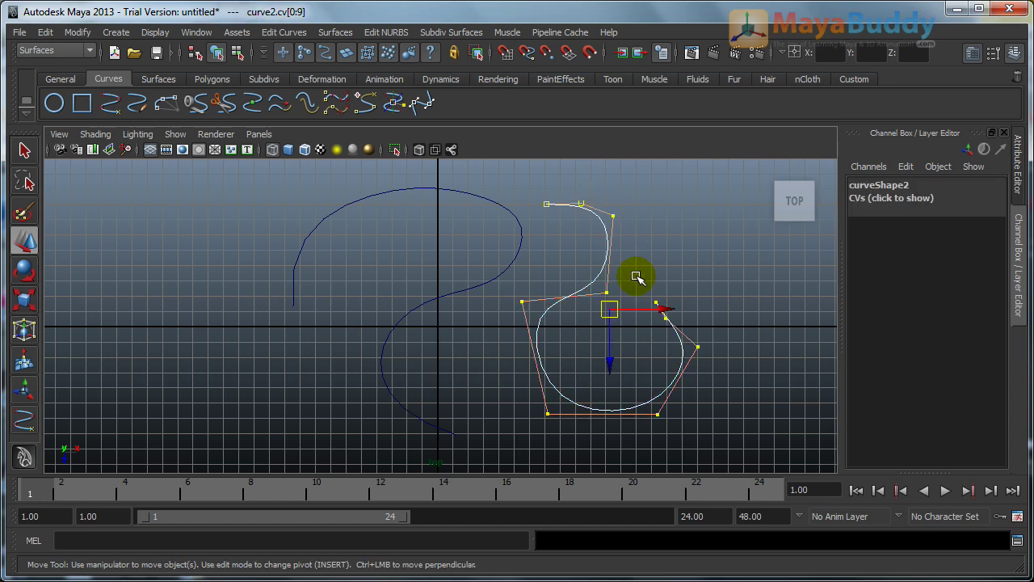
left_click(720, 256)
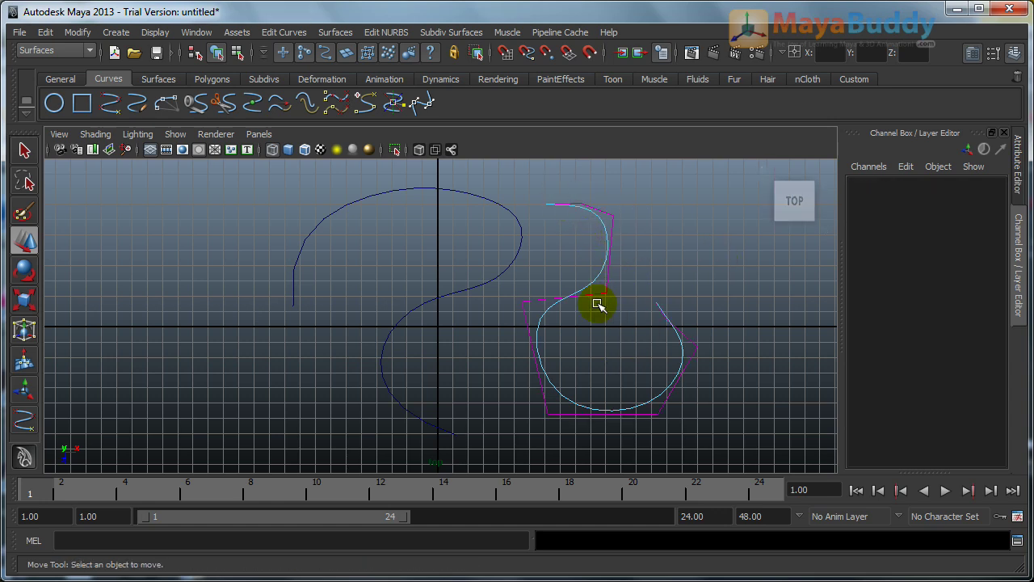
left_click(538, 379)
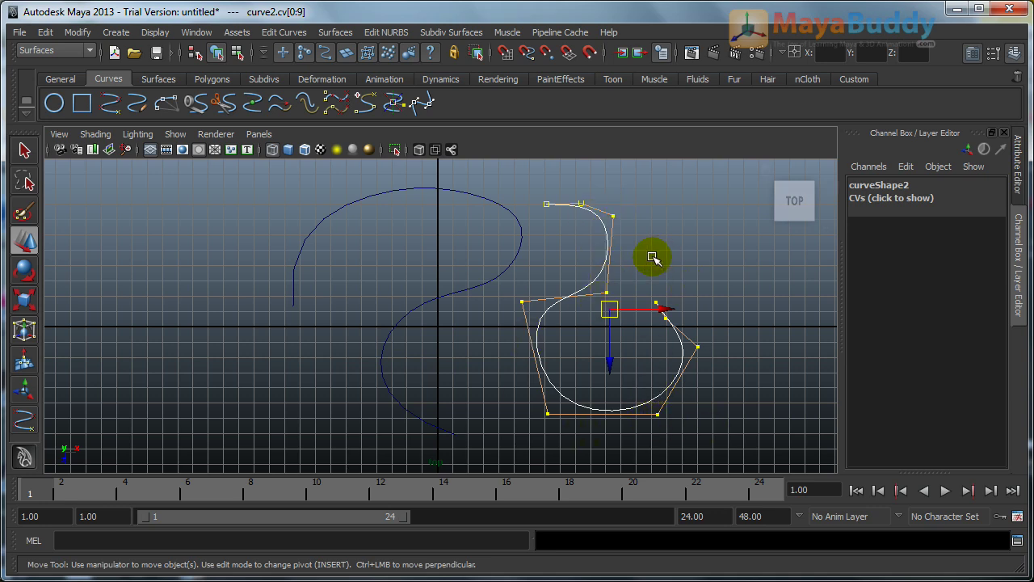
mouse_move(594, 210)
right_mouse_down()
mouse_move(522, 212)
mouse_move(598, 175)
mouse_move(596, 248)
mouse_move(595, 171)
mouse_move(619, 203)
mouse_move(653, 208)
mouse_move(619, 208)
mouse_move(582, 176)
mouse_move(658, 217)
mouse_move(529, 209)
mouse_move(582, 171)
mouse_move(627, 219)
mouse_move(591, 208)
right_mouse_up()
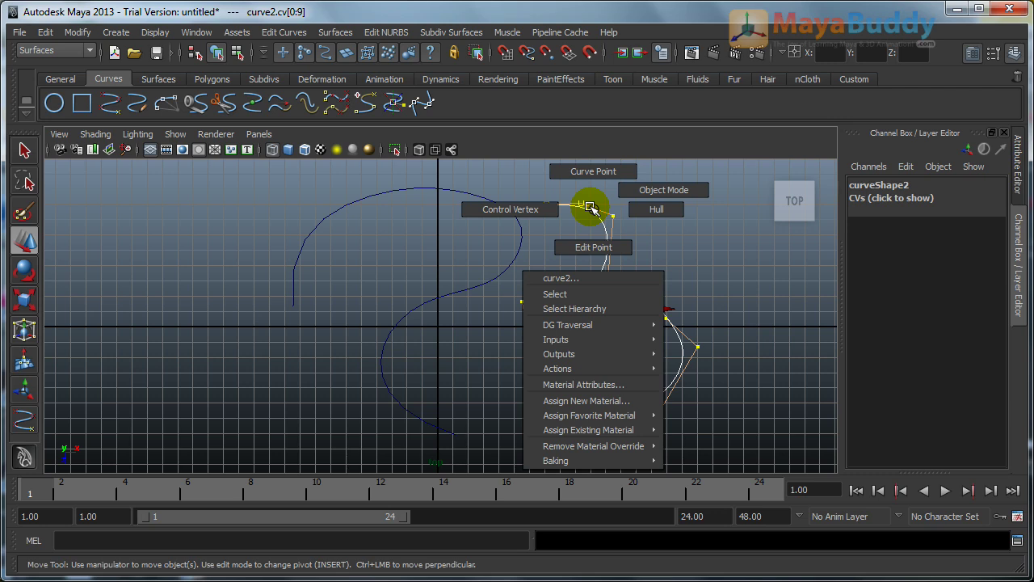
right_click_drag(592, 208, 661, 212)
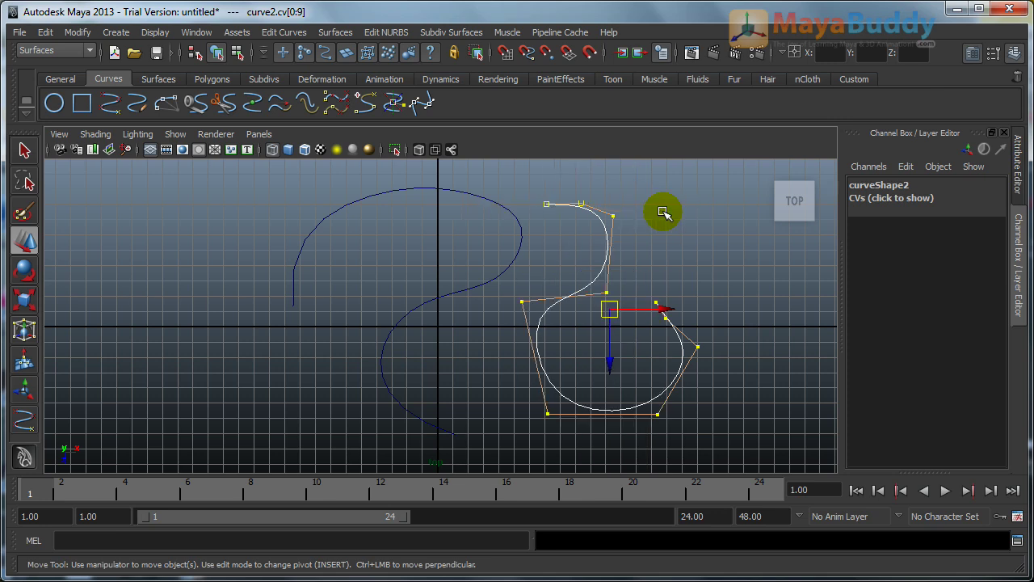
Turn off curve2's hull display and return to object mode with both curves deselected
left_click(611, 233)
right_click_drag(610, 233, 661, 213)
left_click(679, 323)
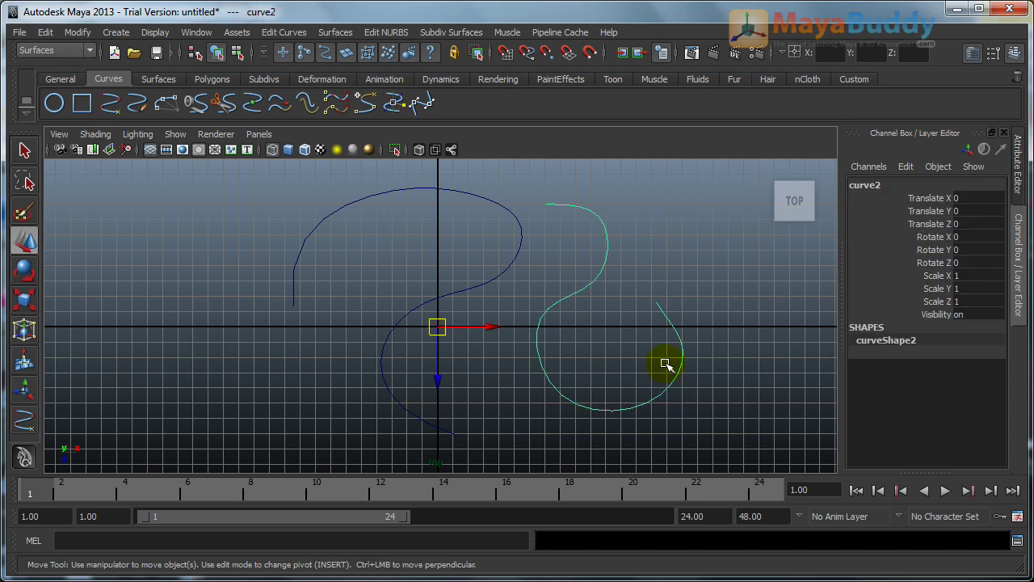
left_click(681, 254)
left_click(603, 230)
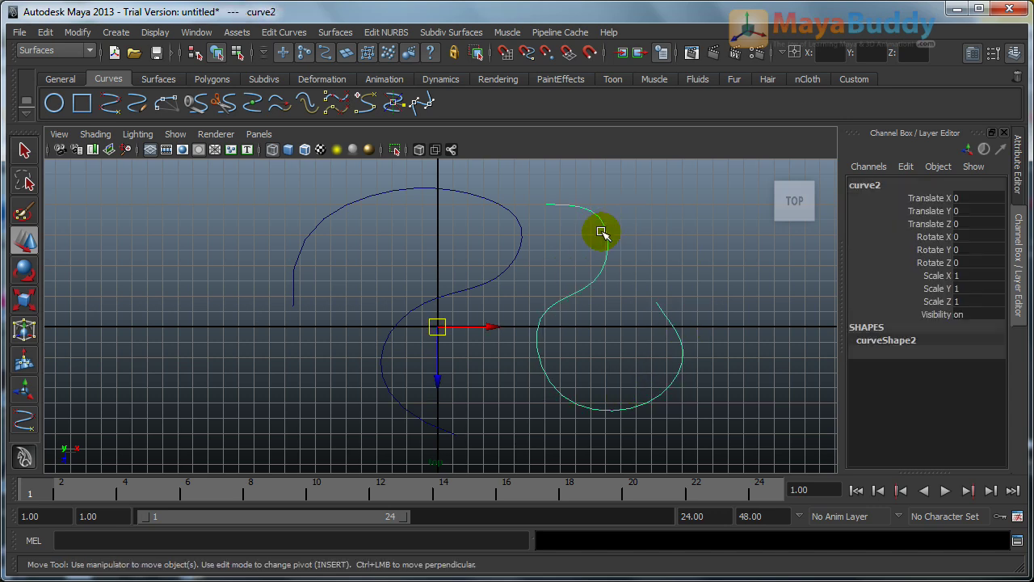
mouse_move(604, 227)
right_mouse_down()
mouse_move(526, 231)
mouse_move(601, 221)
mouse_move(573, 189)
mouse_move(658, 229)
mouse_move(529, 224)
mouse_move(604, 187)
mouse_move(604, 266)
mouse_move(645, 229)
mouse_move(542, 225)
mouse_move(603, 256)
mouse_move(604, 240)
mouse_move(524, 234)
mouse_move(606, 224)
mouse_move(605, 255)
mouse_move(606, 230)
right_mouse_up()
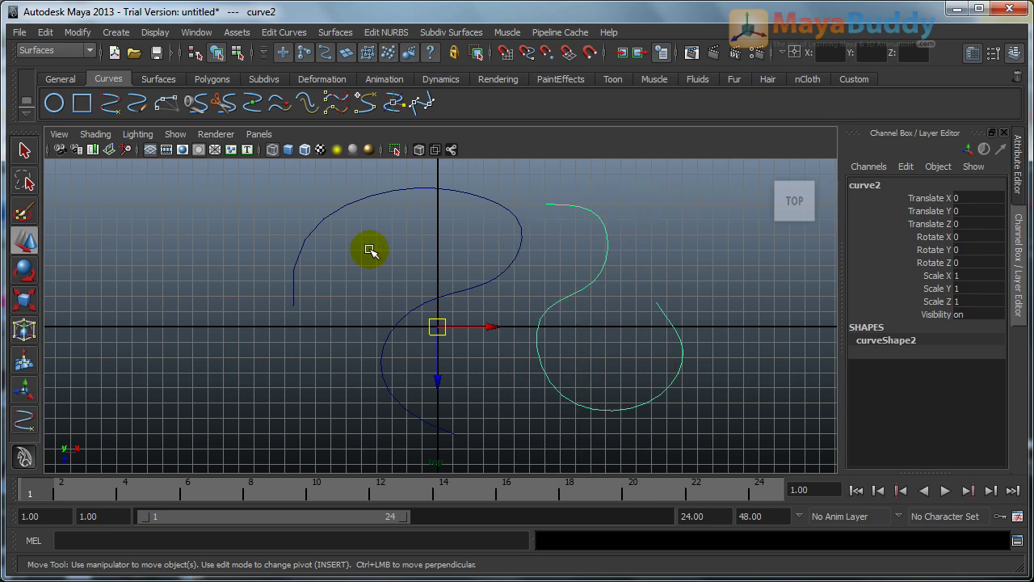
left_click(369, 249)
left_click(117, 32)
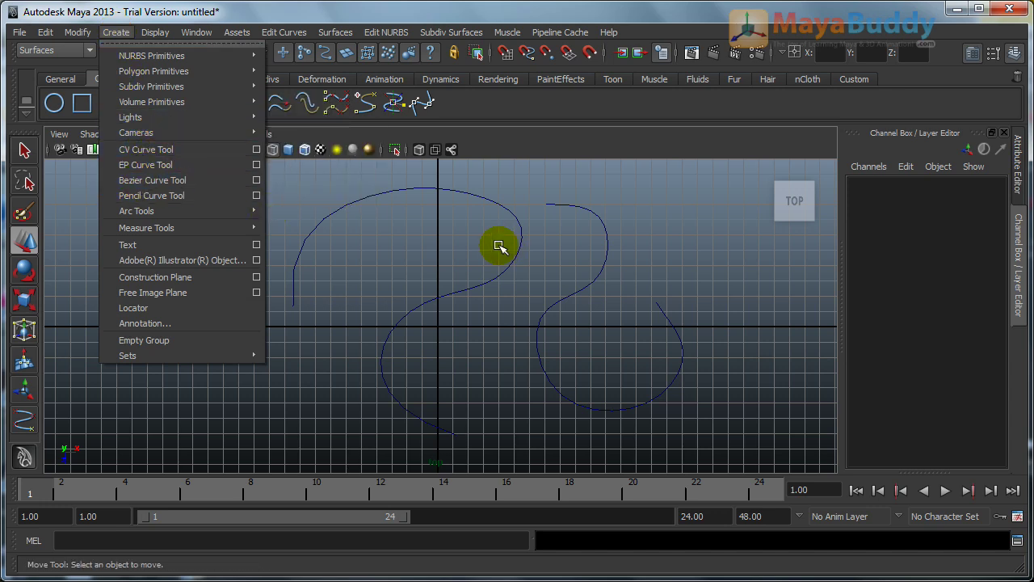
Marquee-select curve1 and curve2, delete them, and activate the Bezier Curve Tool
left_click(485, 235)
left_click_drag(452, 212, 667, 293)
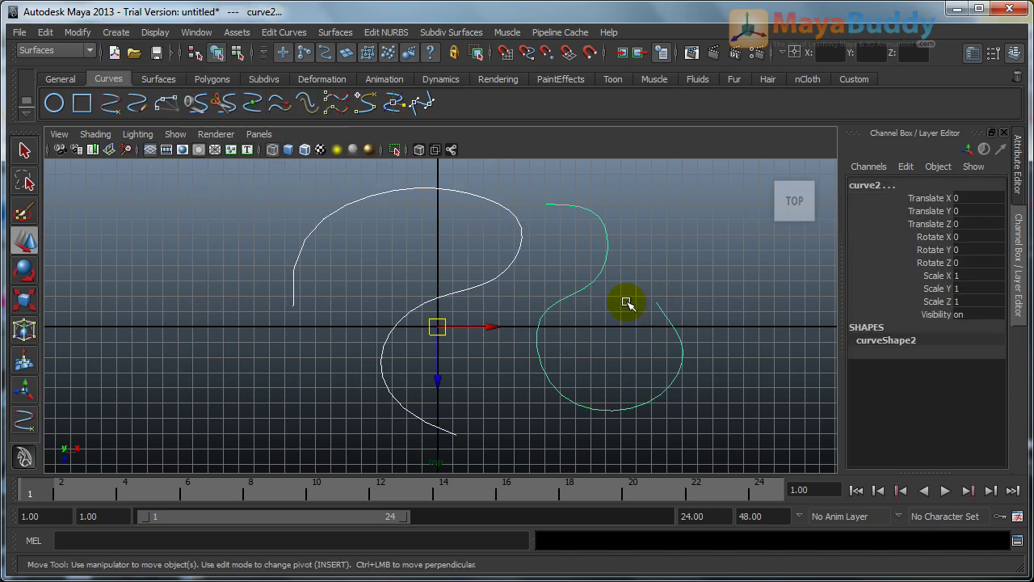
key("Delete")
left_click(117, 32)
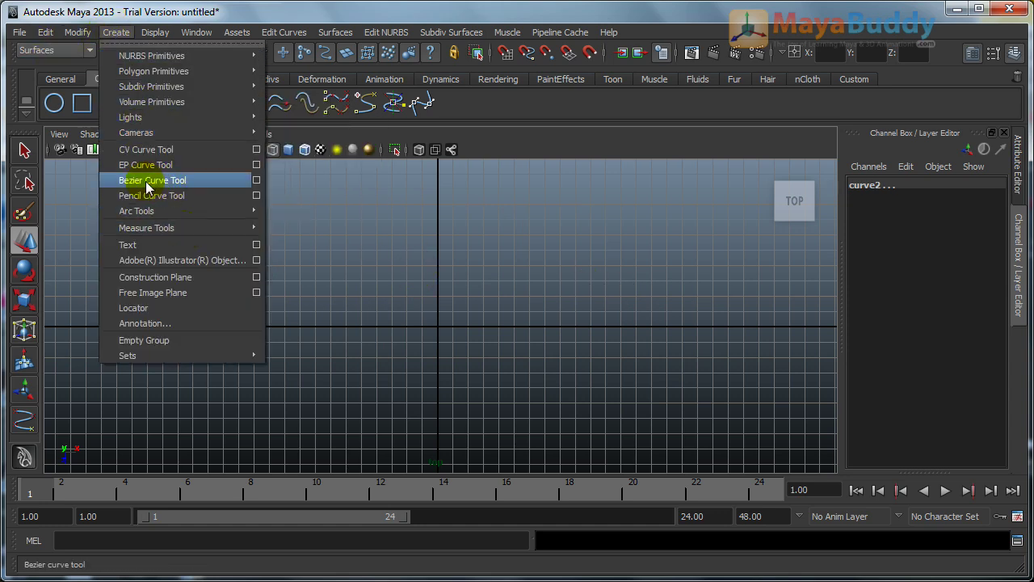
left_click(172, 181)
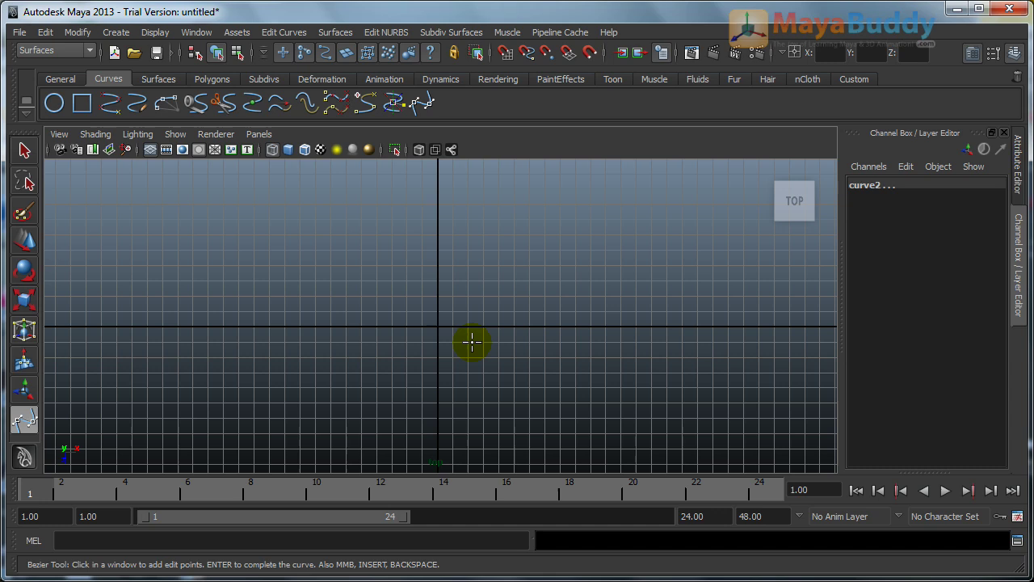
Draw a winding 5-shaped Bezier curve with dragged tangents, then pick one of its points
left_click(329, 386)
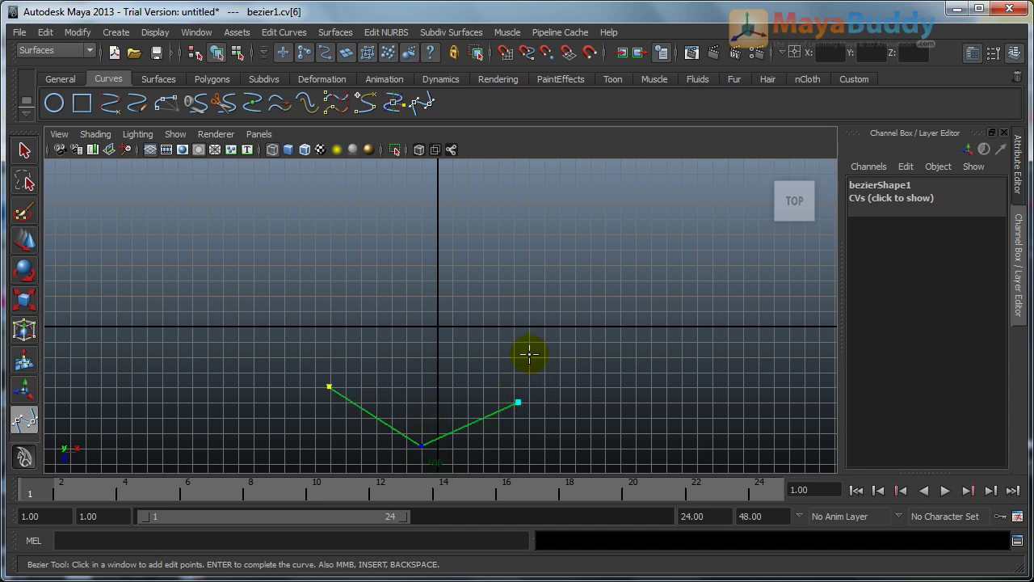
left_click(518, 311)
left_click_drag(518, 311, 463, 265)
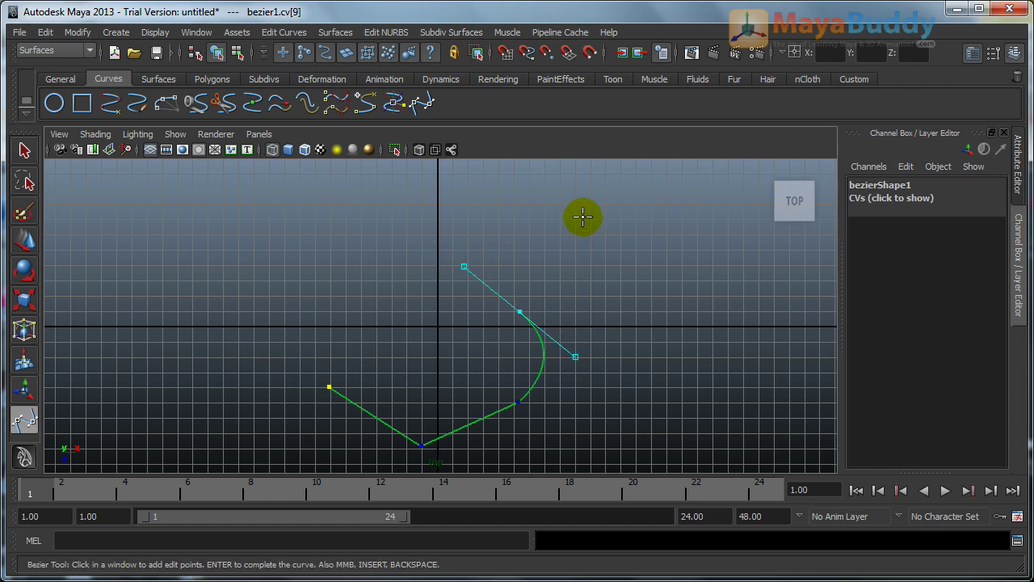
left_click_drag(581, 217, 425, 224)
left_click_drag(426, 224, 400, 290)
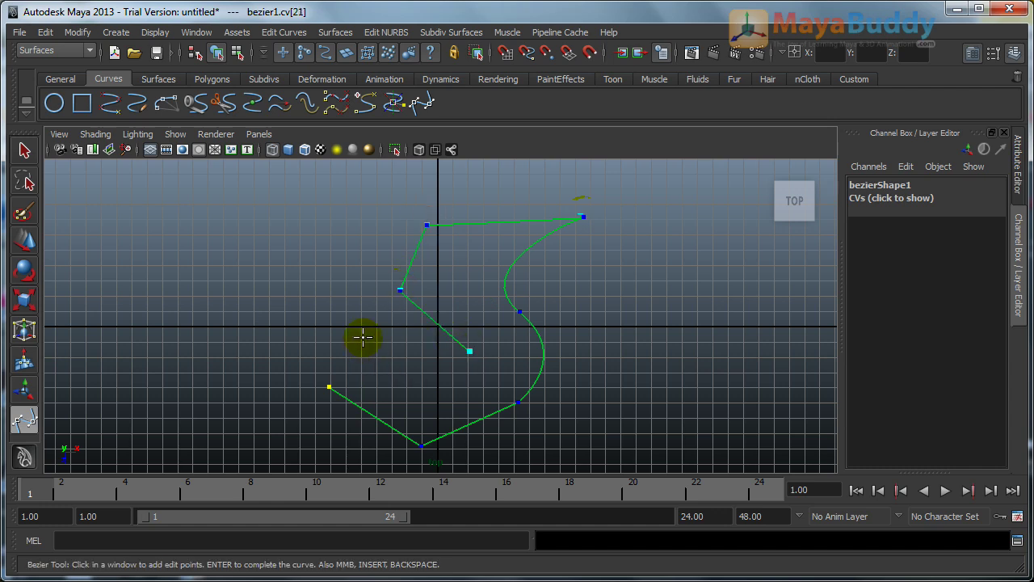
left_click_drag(364, 336, 361, 282)
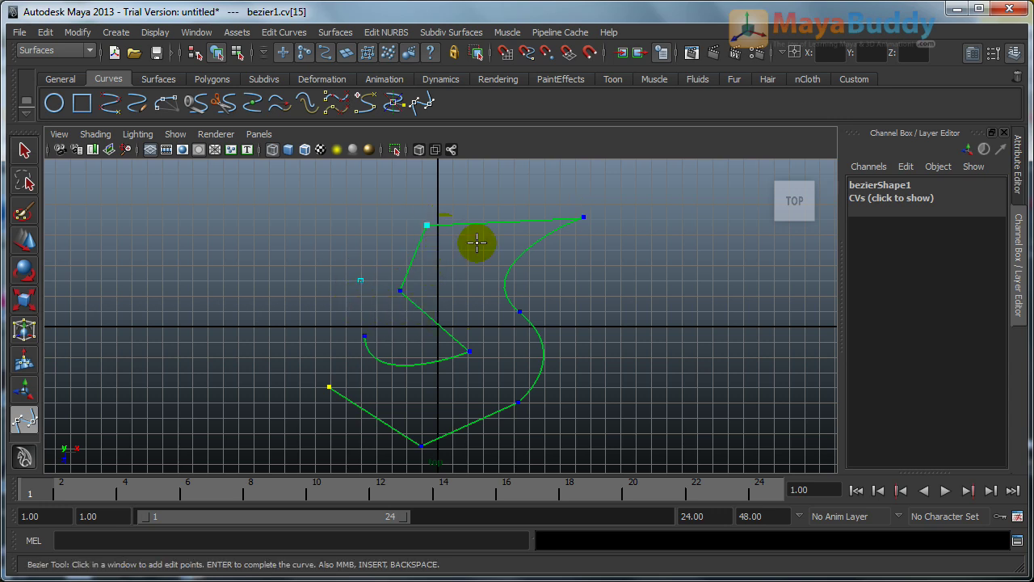
left_click(431, 227)
Make the top-left point a smooth Bezier point, then a Corner and Bezier Corner, reshaping its tangents
right_click(427, 225)
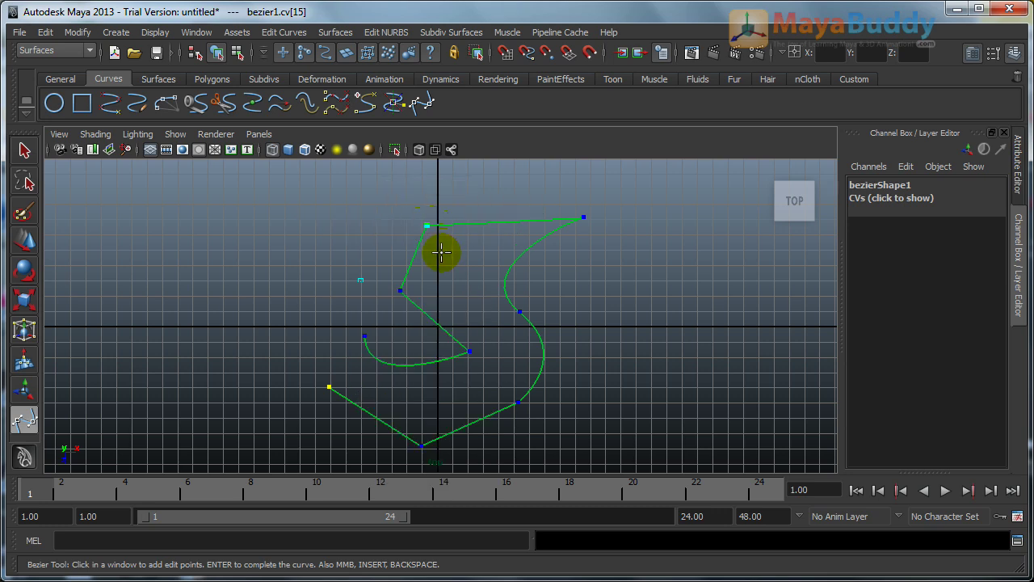
right_click(426, 225, "shift")
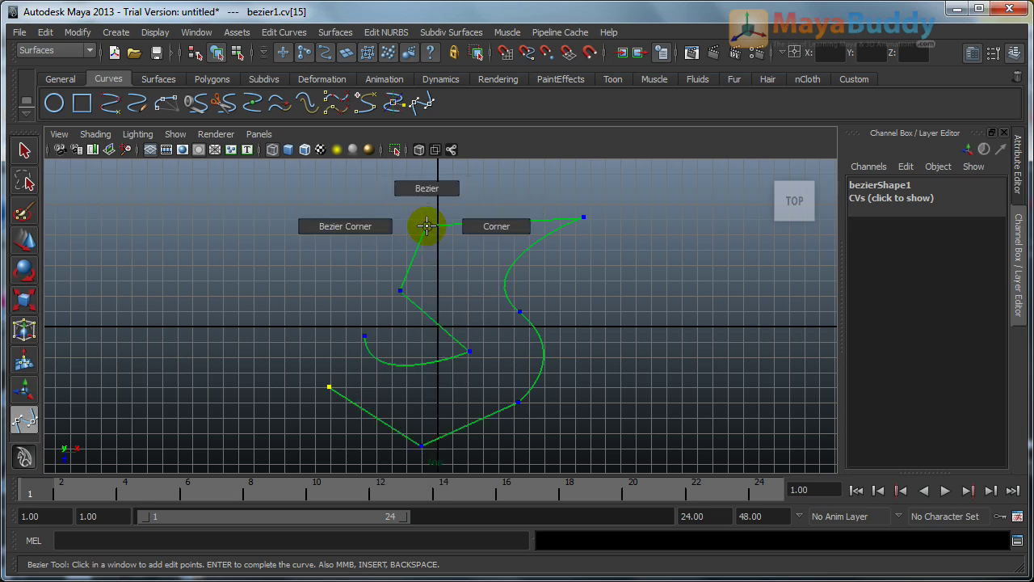
left_click(424, 187)
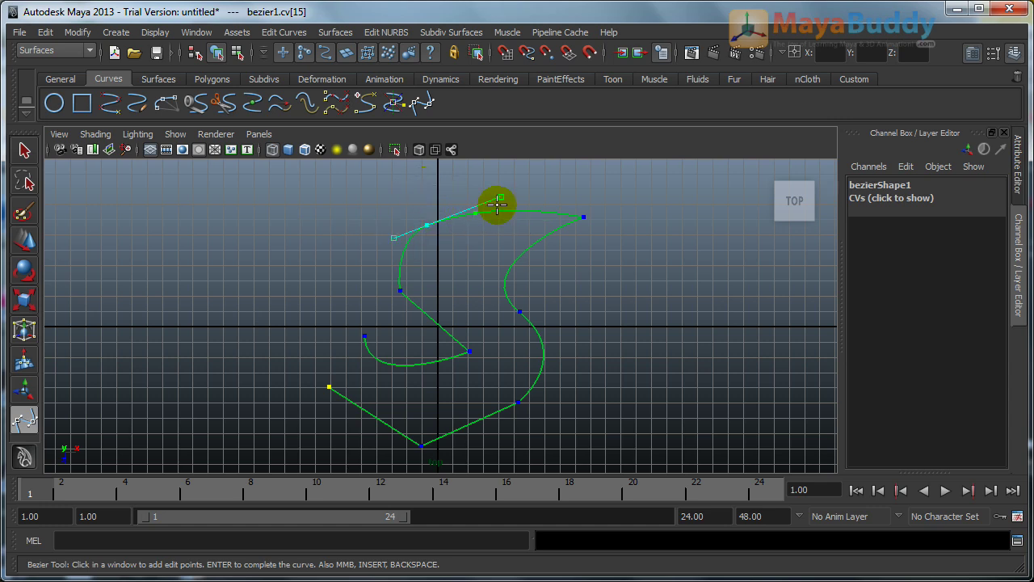
left_click_drag(501, 194, 449, 207)
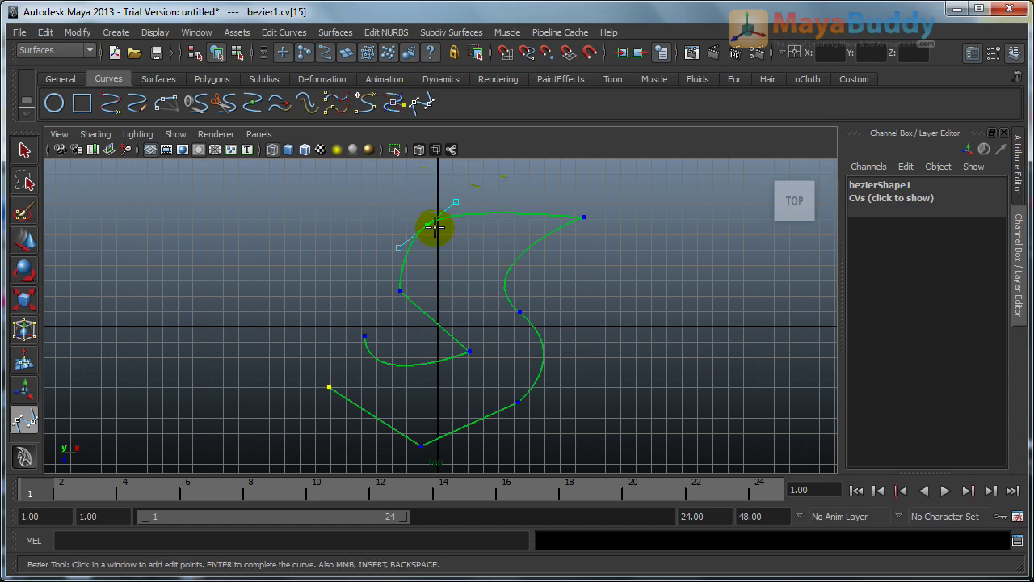
right_click_drag(427, 227, 502, 226)
right_click(429, 226)
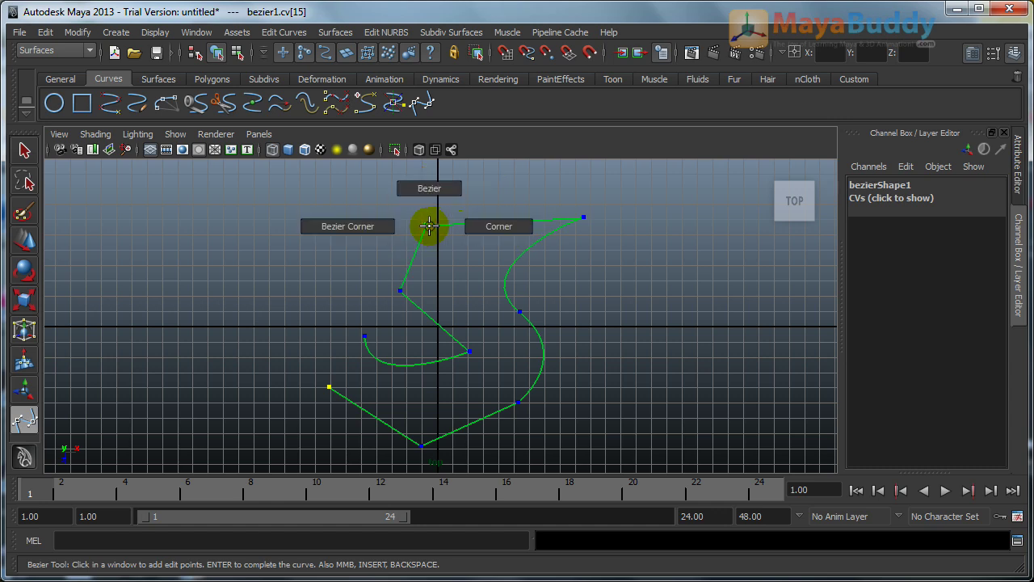
right_click_drag(428, 226, 373, 225)
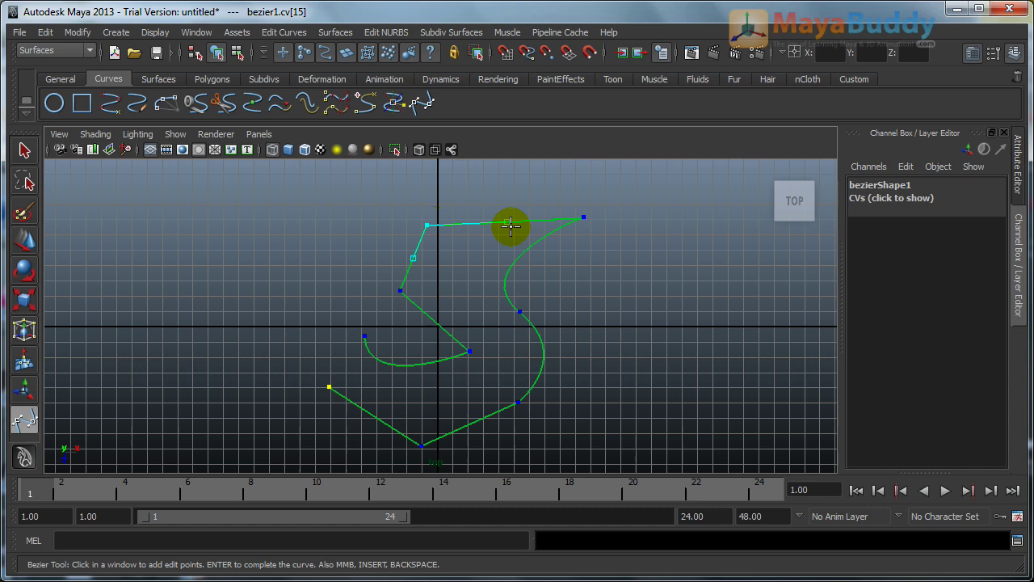
left_click_drag(509, 222, 482, 207)
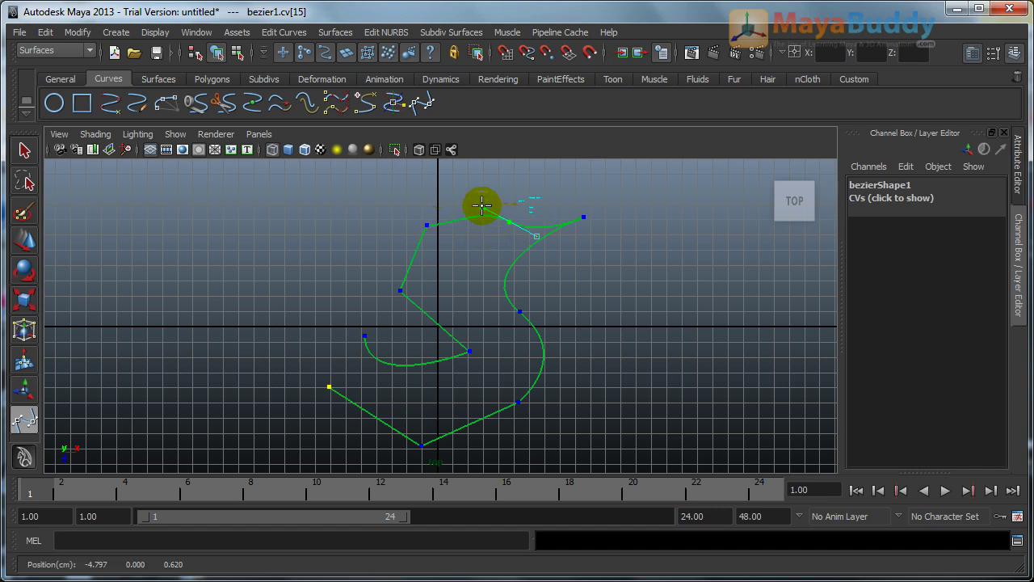
Arch the curve's top segment and move the upper-right point down slightly
left_click(424, 224)
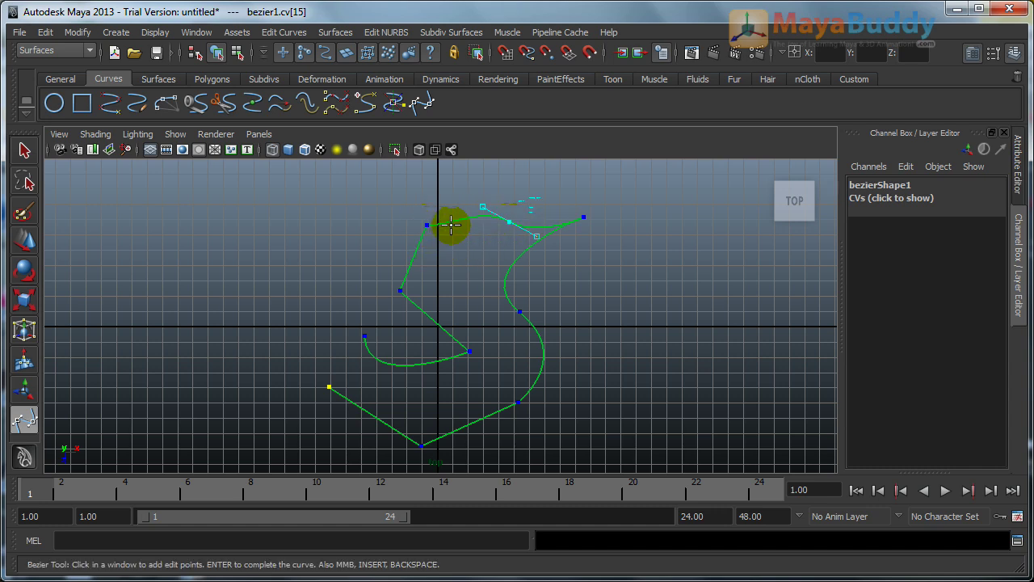
left_click(428, 224)
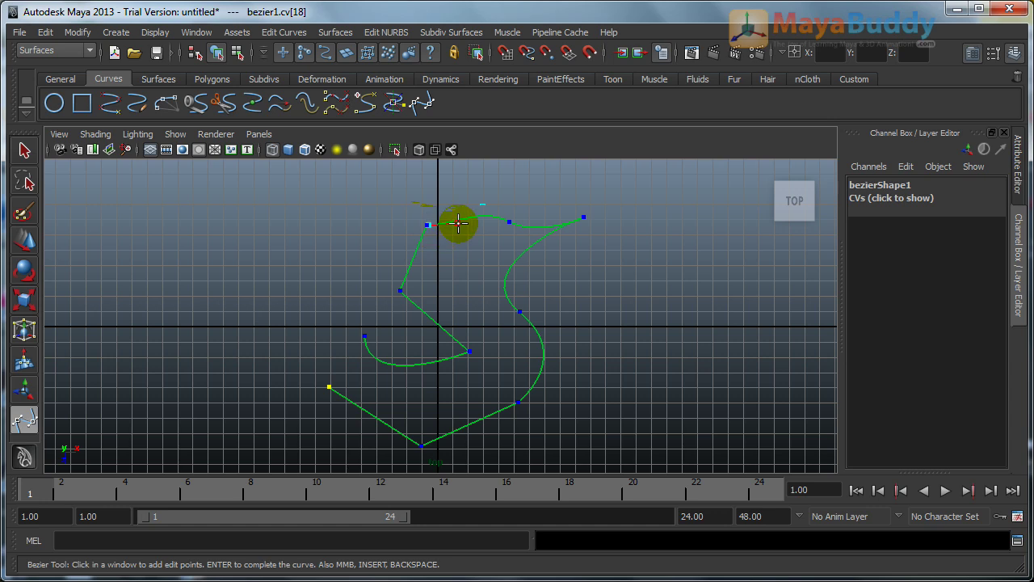
left_click_drag(457, 224, 443, 199)
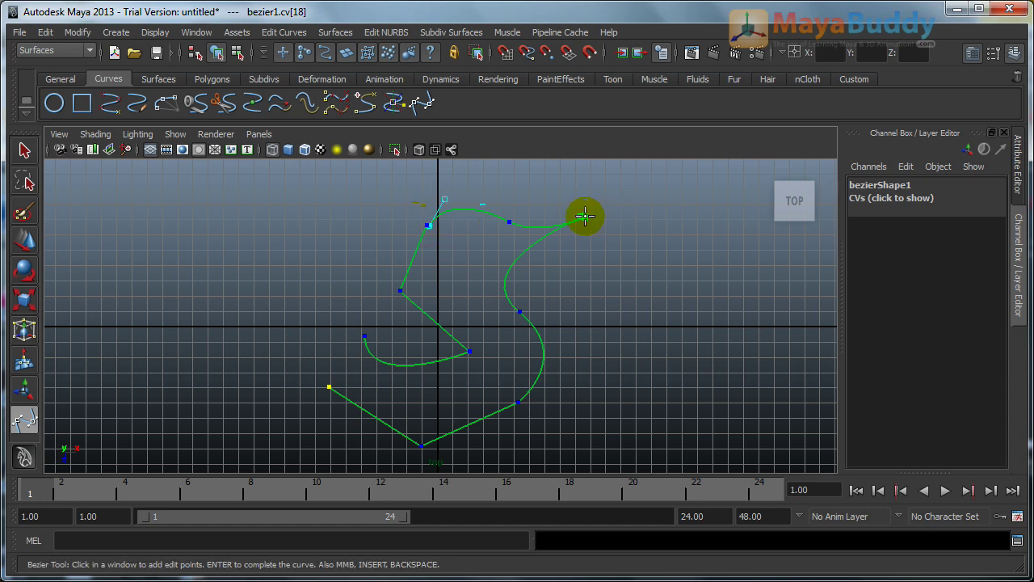
left_click_drag(580, 215, 587, 244)
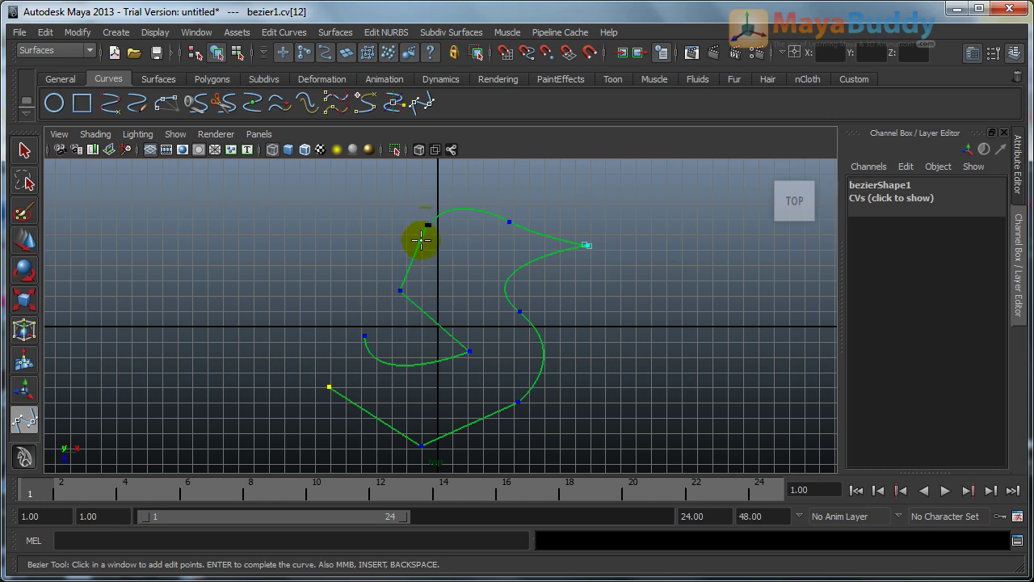
Cycle the right-side point through Corner, Bezier and Bezier Corner, bow the lower segment, and finish bezier1
left_click(519, 311)
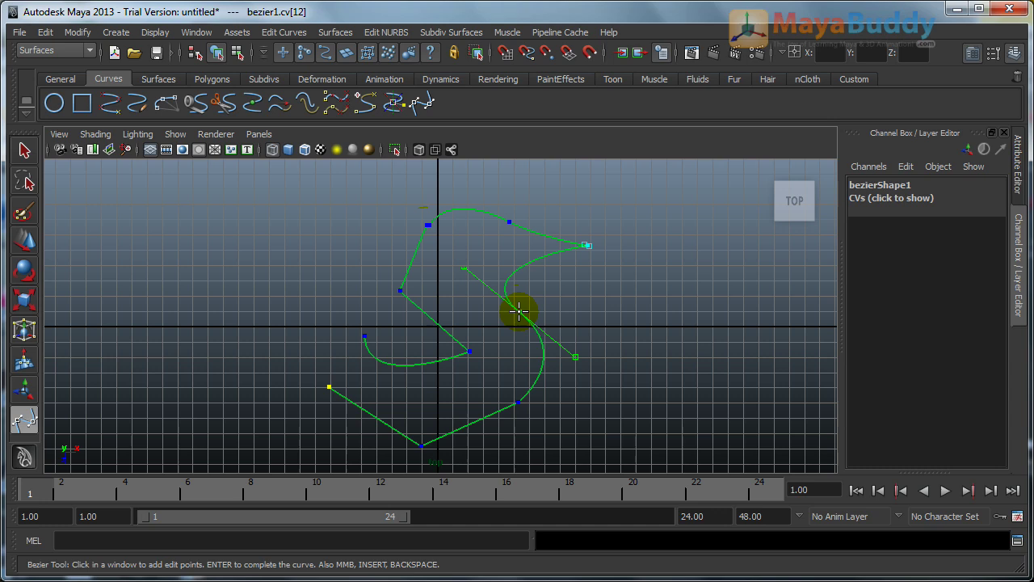
right_click(520, 314)
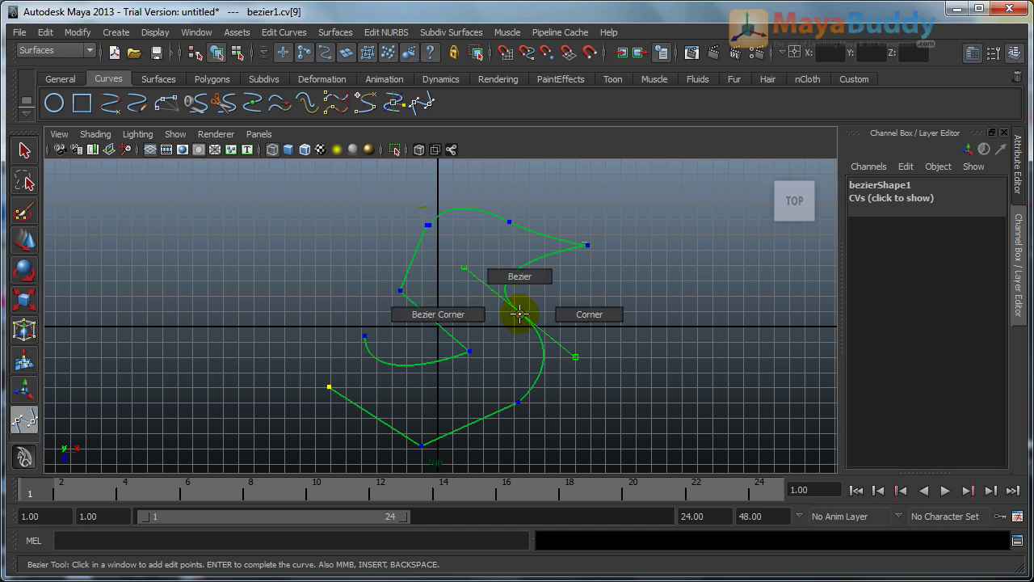
left_click(569, 314)
right_click(521, 311)
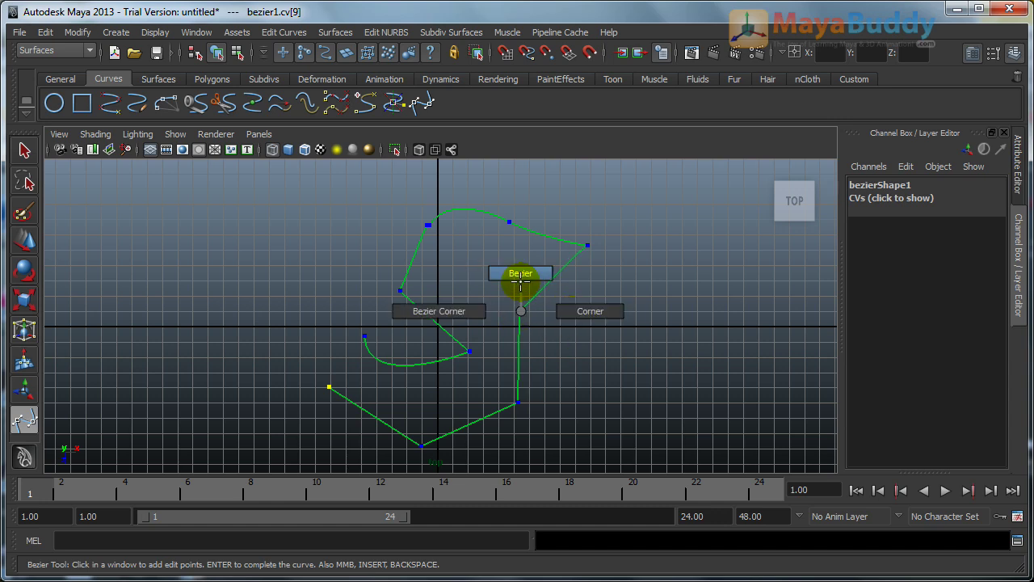
left_click(521, 273)
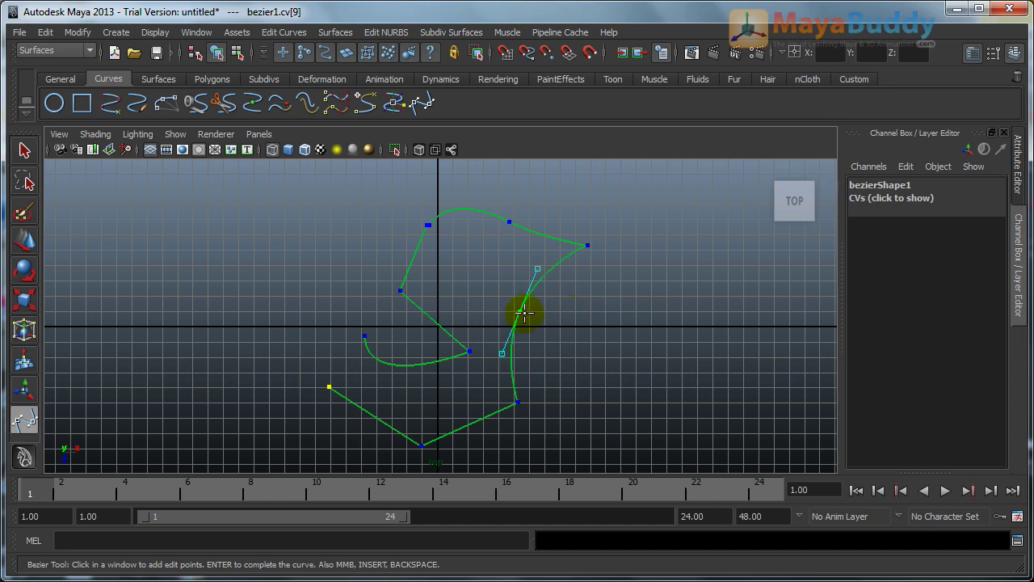
right_click_drag(518, 310, 467, 311)
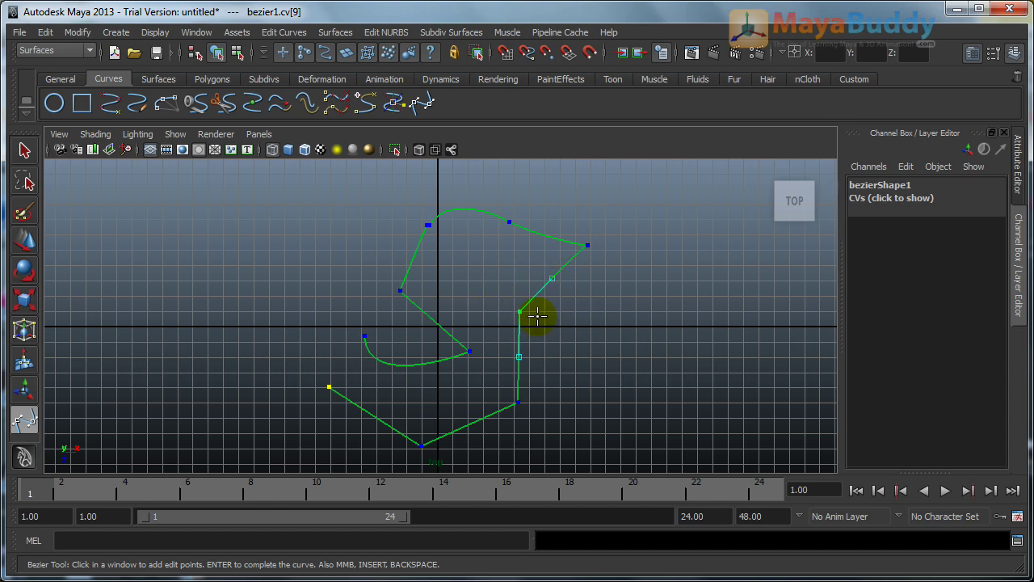
left_click_drag(552, 278, 573, 302)
left_click_drag(519, 357, 548, 357)
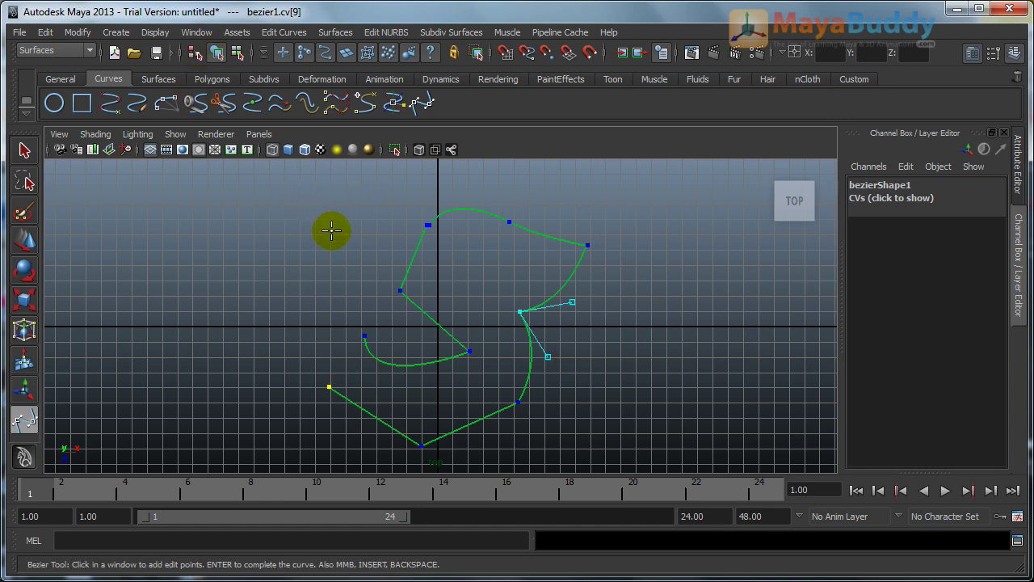
key("Return")
key("w")
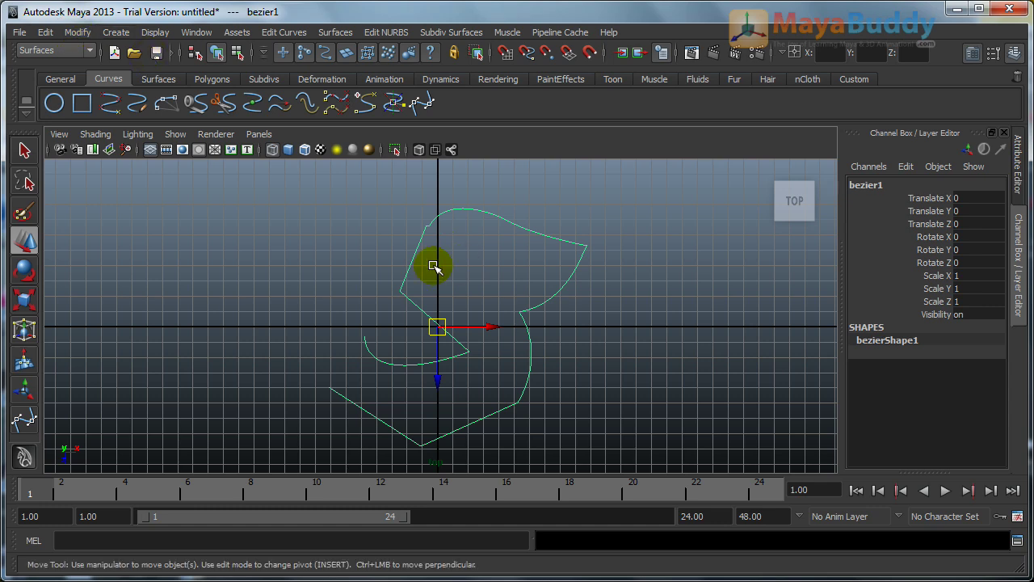
Sketch a freehand S-shaped curve left of bezier1 with the Pencil Curve Tool
left_click(111, 33)
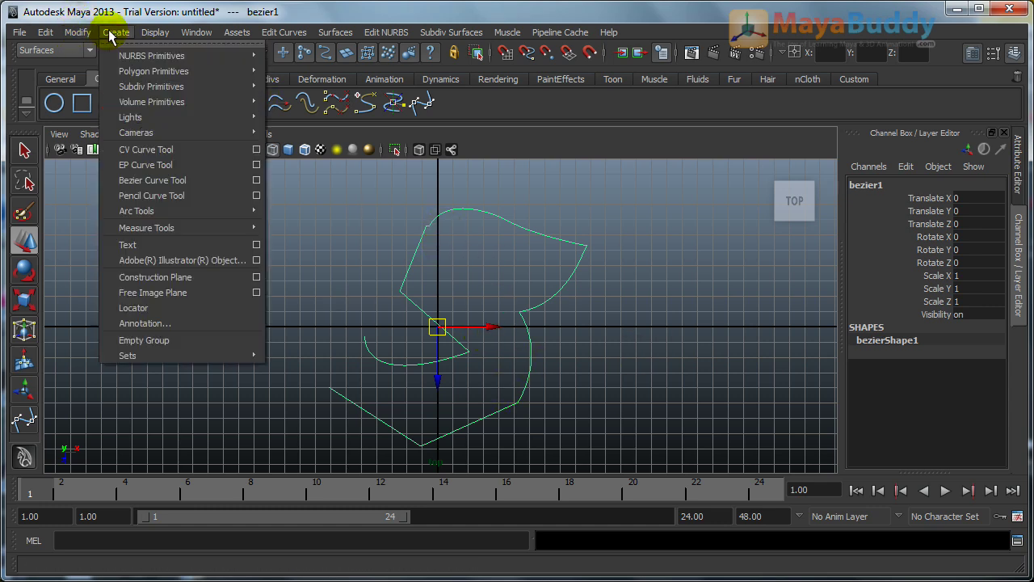
left_click(169, 197)
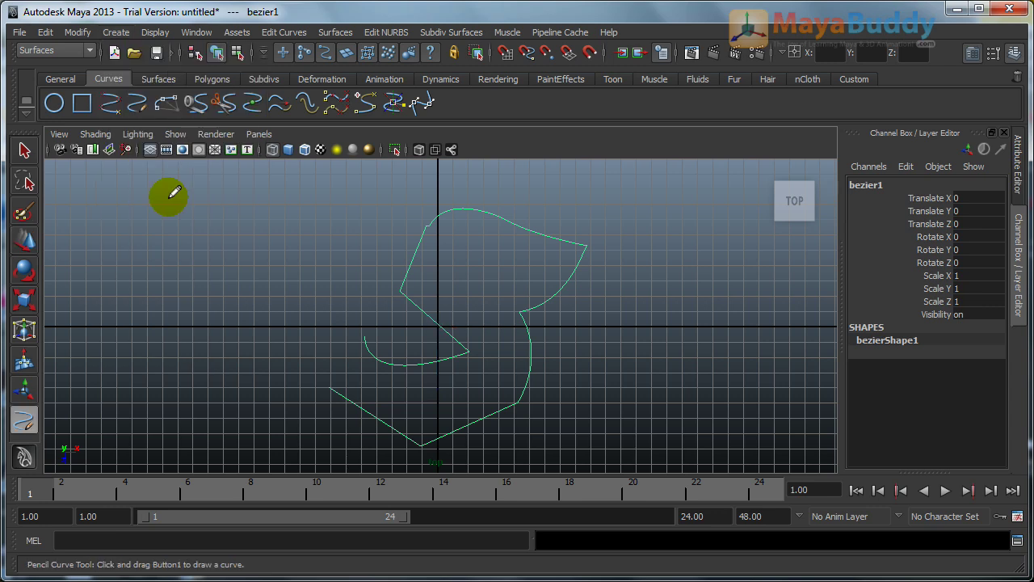
mouse_move(169, 407)
left_mouse_down()
mouse_move(253, 431)
mouse_move(275, 325)
mouse_move(180, 292)
mouse_move(184, 239)
mouse_move(261, 275)
left_mouse_up()
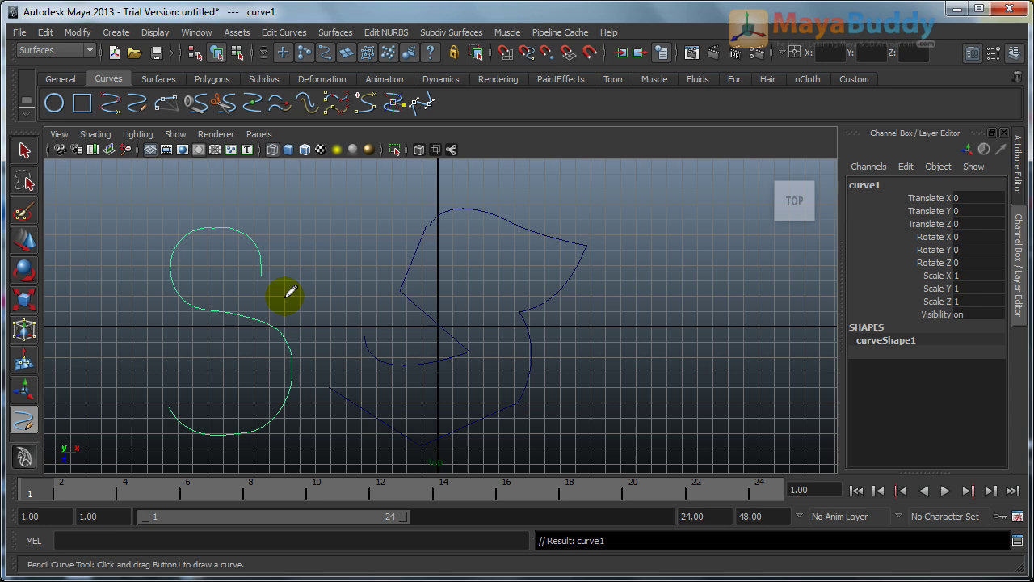
Switch to the Move tool, view the S curve's control vertices, return to Object Mode and select it
key("w")
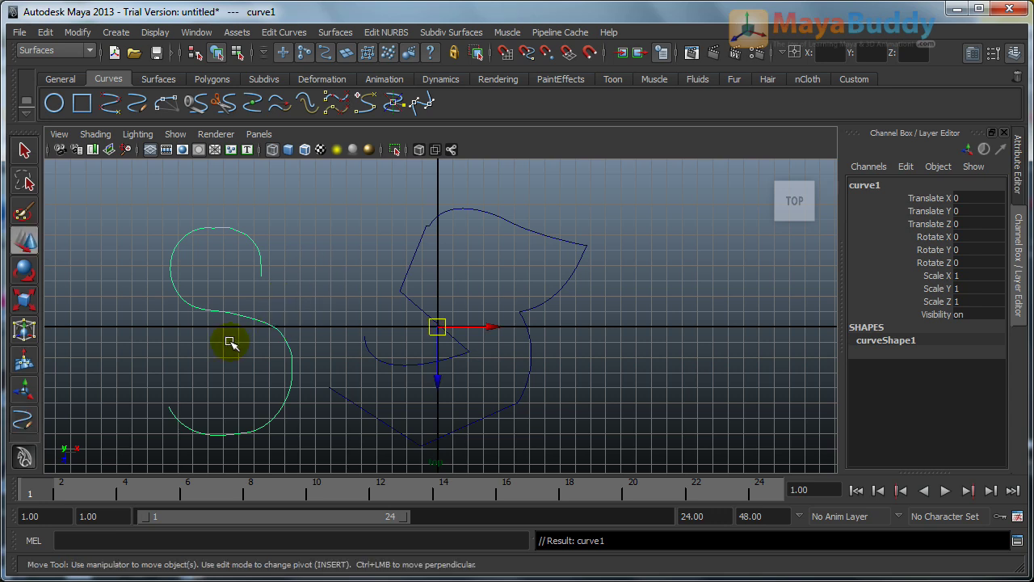
right_click_drag(230, 314, 170, 312)
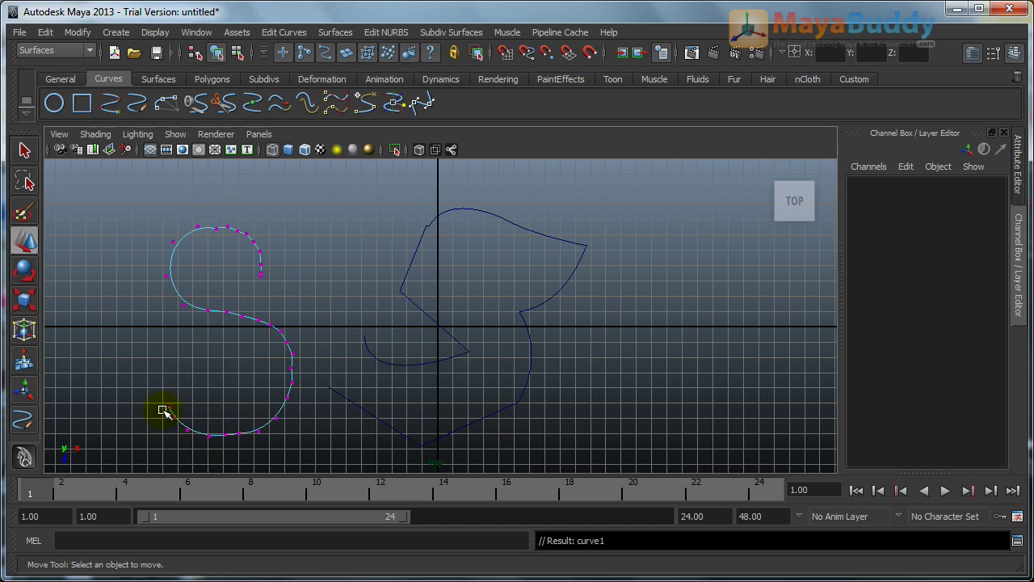
right_click_drag(242, 314, 307, 293)
left_click(216, 311)
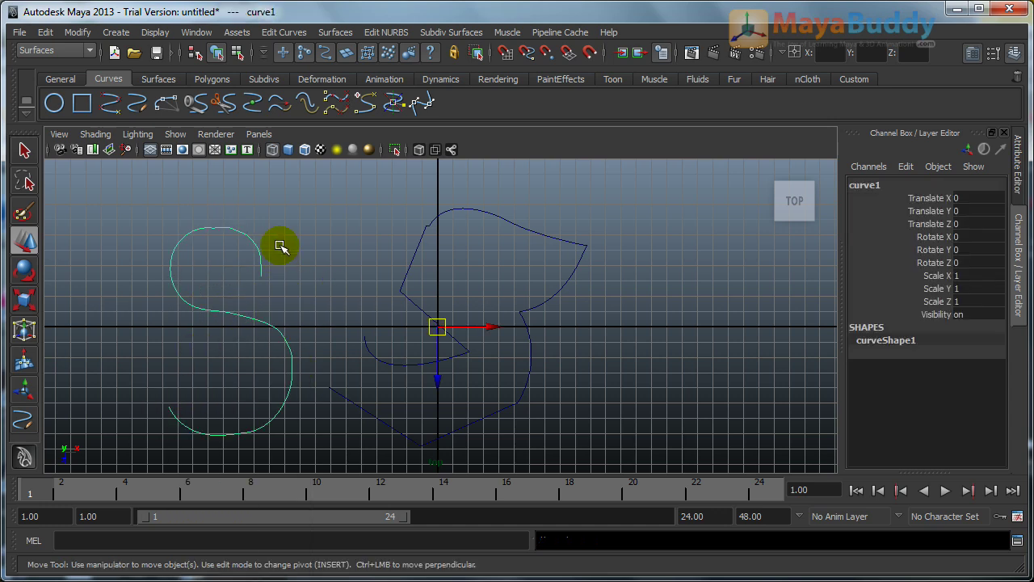
Browse the Edit Curves and Edit menus without choosing a command
left_click(284, 32)
left_click(45, 32)
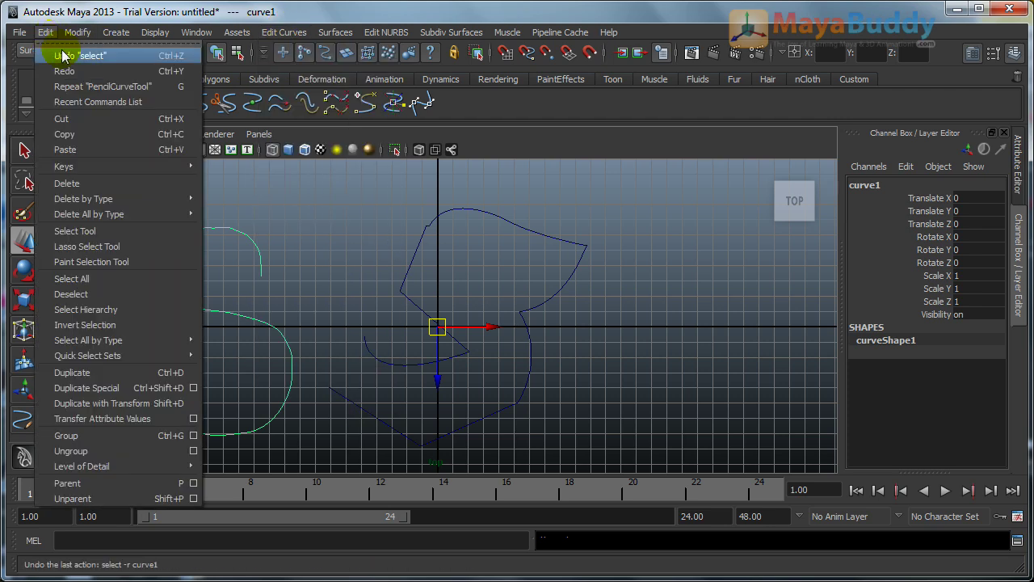
left_click(279, 31)
left_click(279, 32)
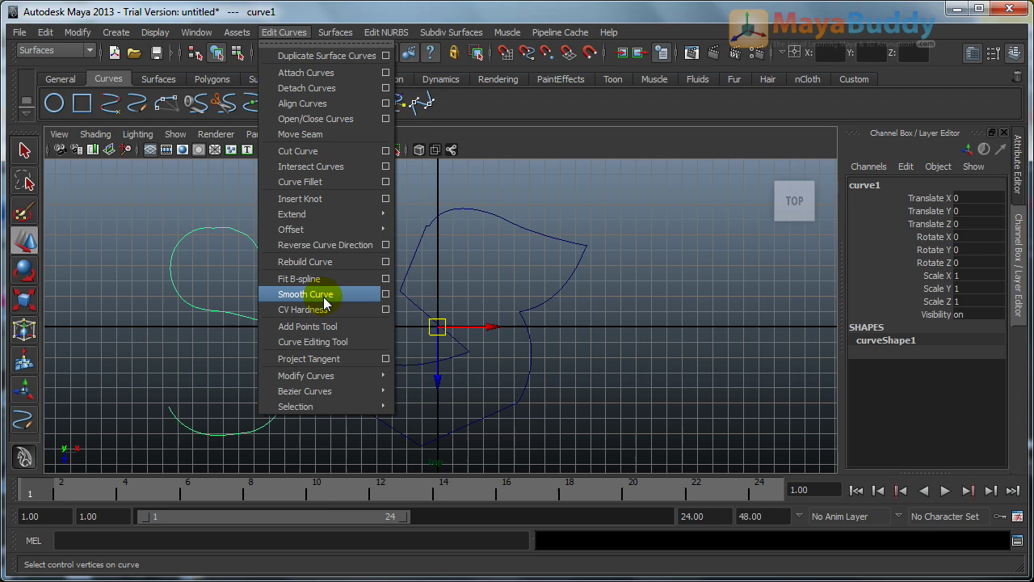
left_click(492, 139)
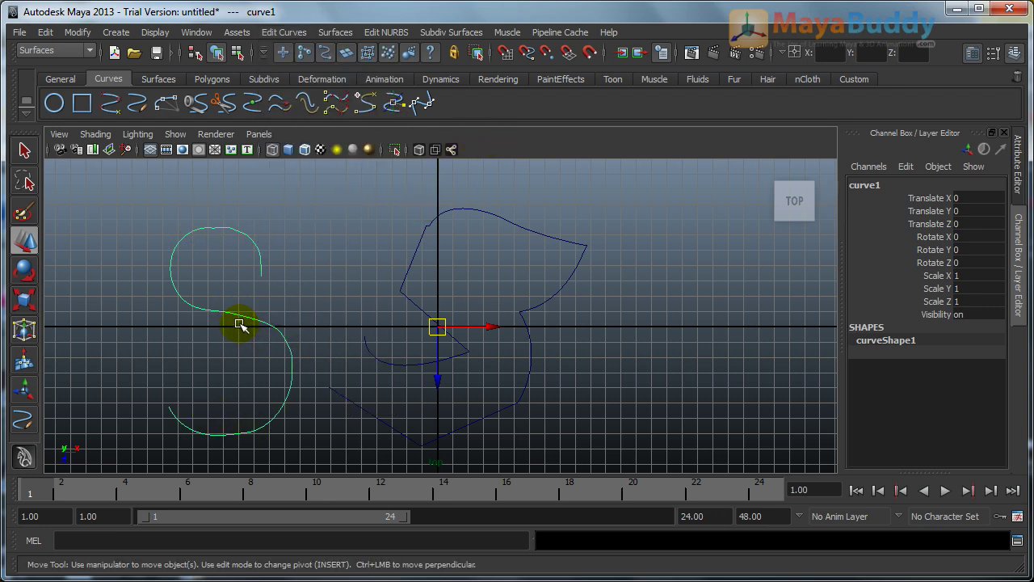
Check the S curve's control vertices again, browse Edit Curves, then reselect the curve and show the Create menu
right_click_drag(240, 315, 173, 316)
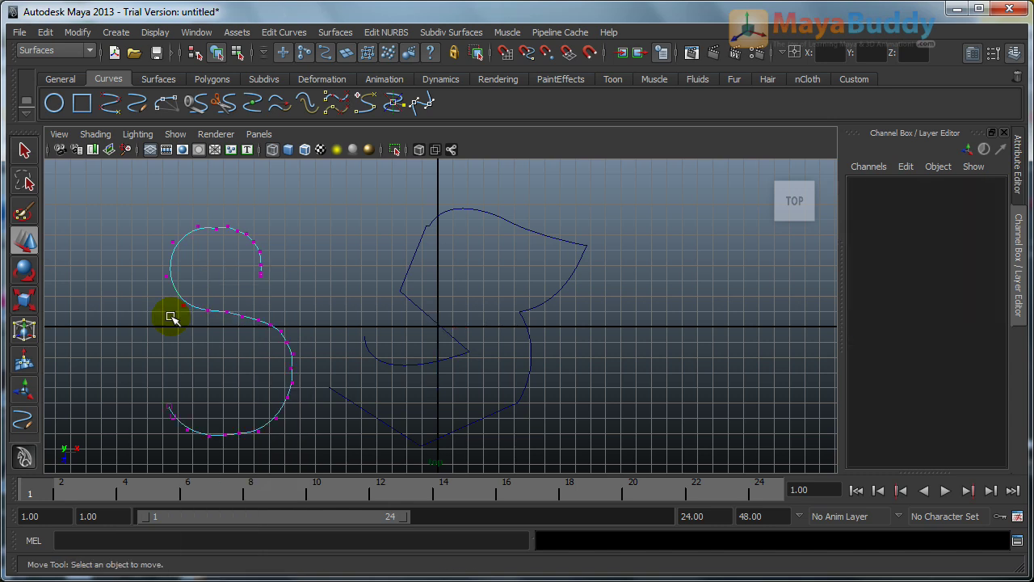
right_click_drag(251, 317, 312, 299)
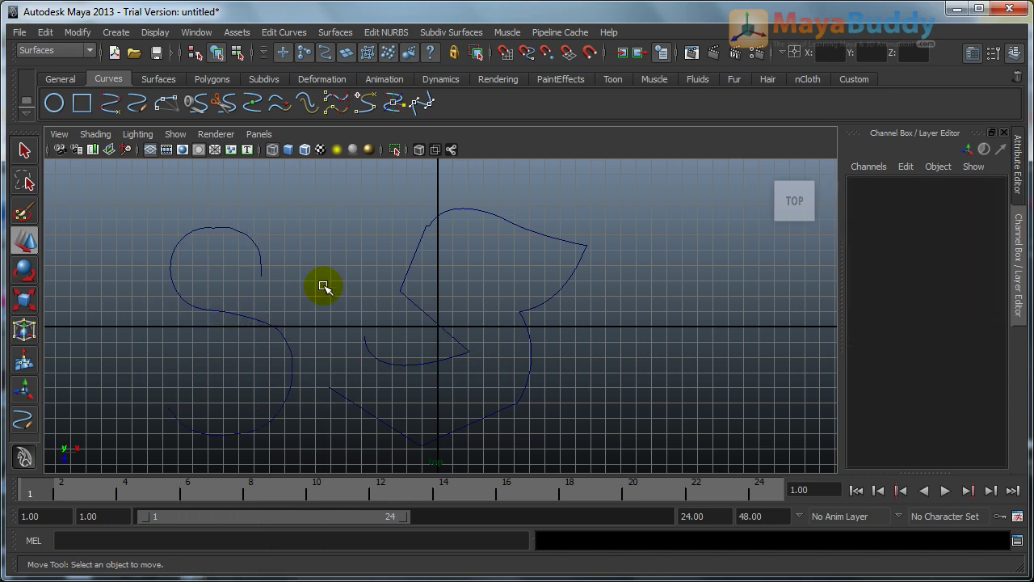
left_click(116, 33)
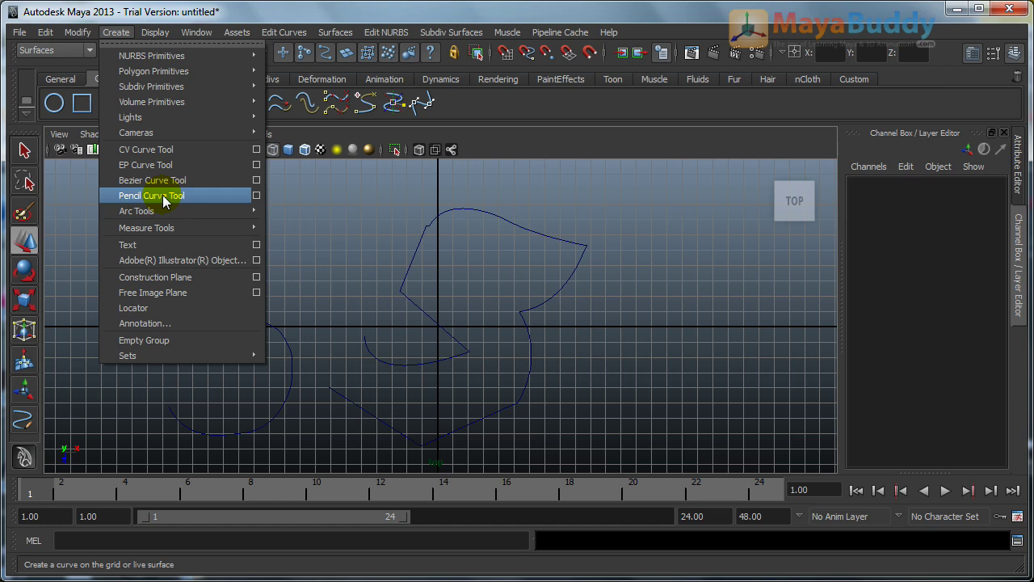
left_click(542, 149)
left_click(282, 32)
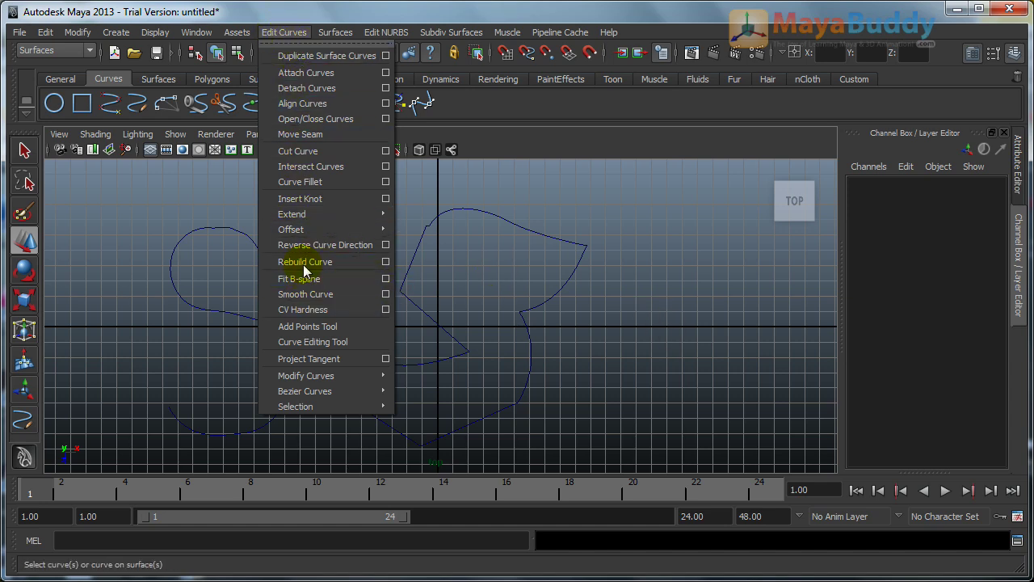
left_click(623, 347)
left_click(208, 350)
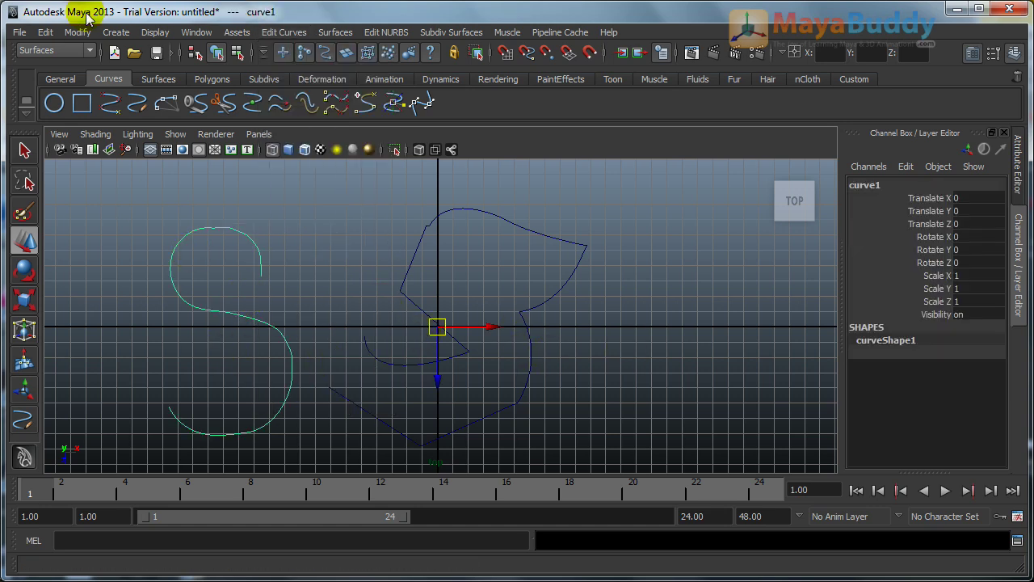
left_click(116, 32)
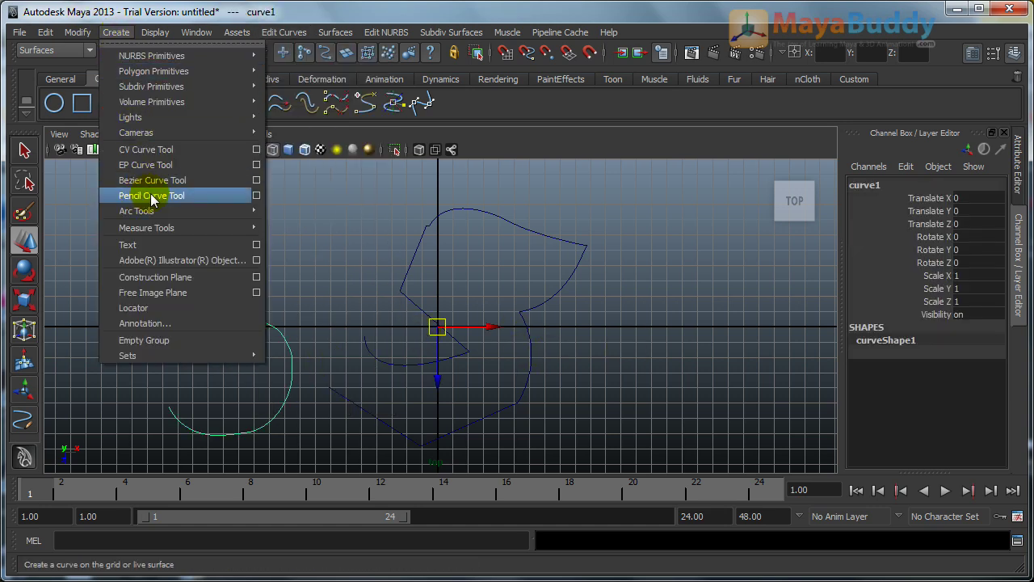
Draw a three-point semicircular arc right of centre and pull its middle point higher
mouse_move(149, 214)
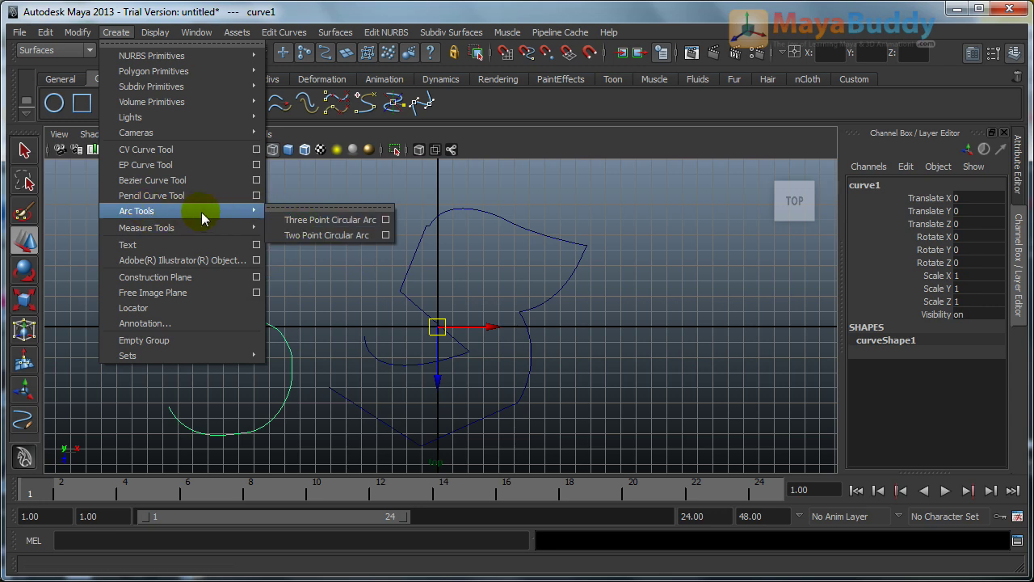
left_click(315, 220)
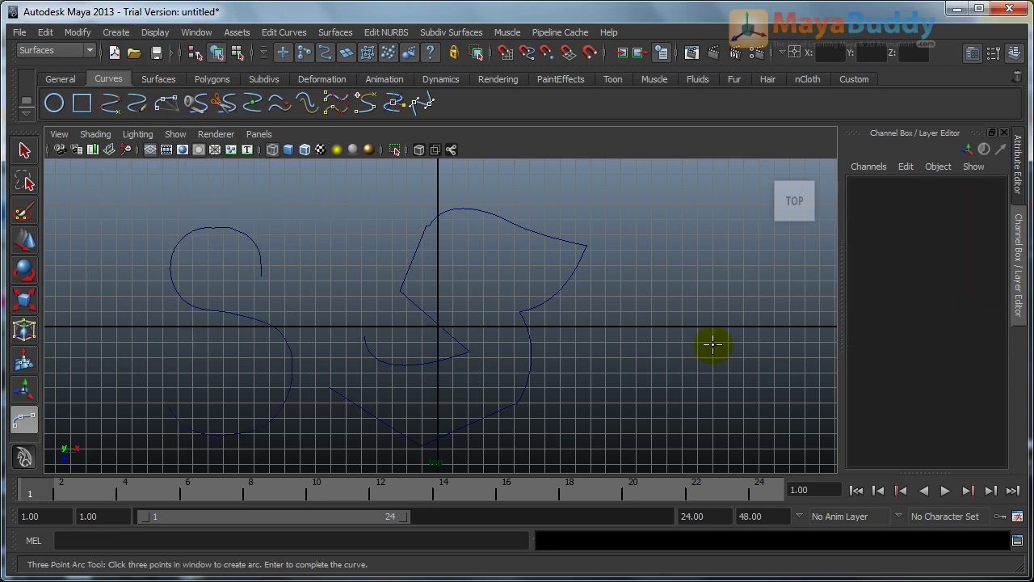
left_click(557, 340)
left_click(656, 239)
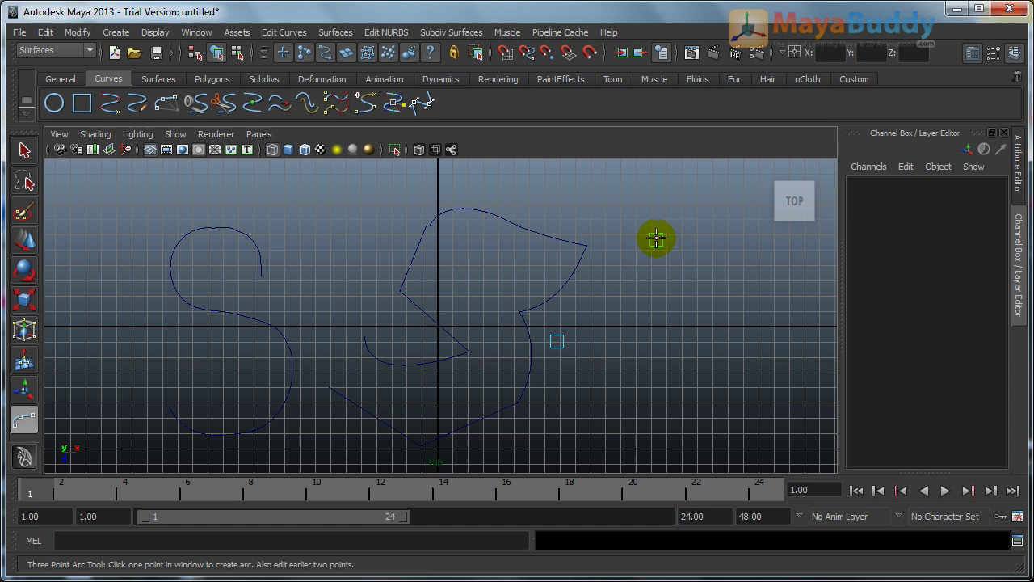
left_click(765, 340)
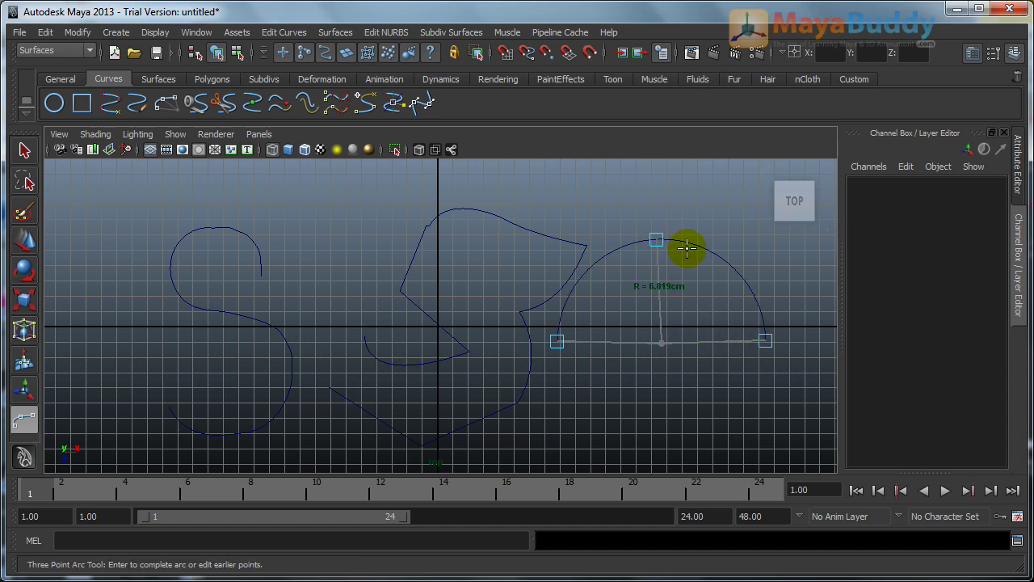
left_click_drag(659, 237, 667, 192)
key("w")
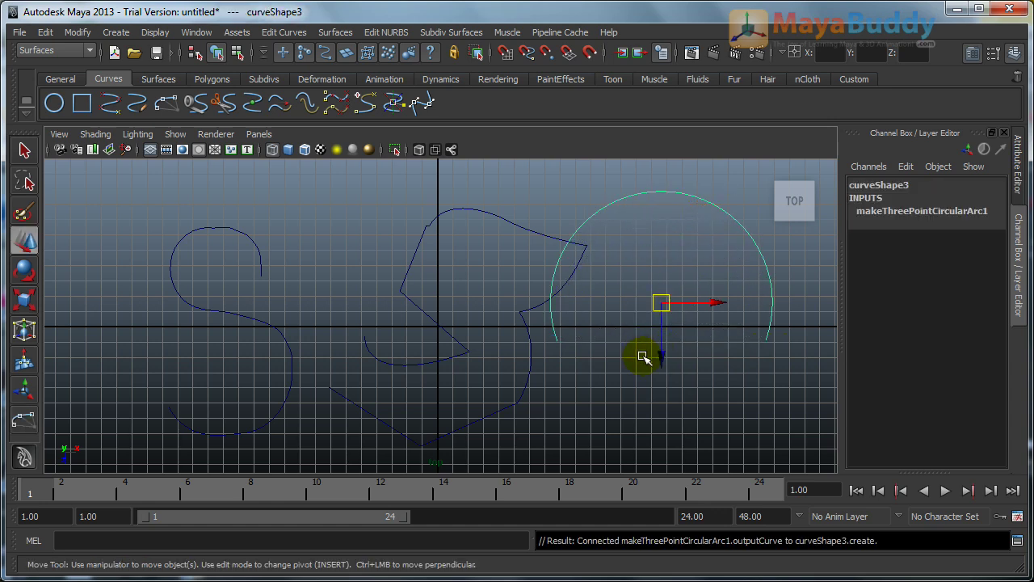
Move the arc down and to the right, then marquee-select all curves on the grid
left_click_drag(659, 302, 694, 355)
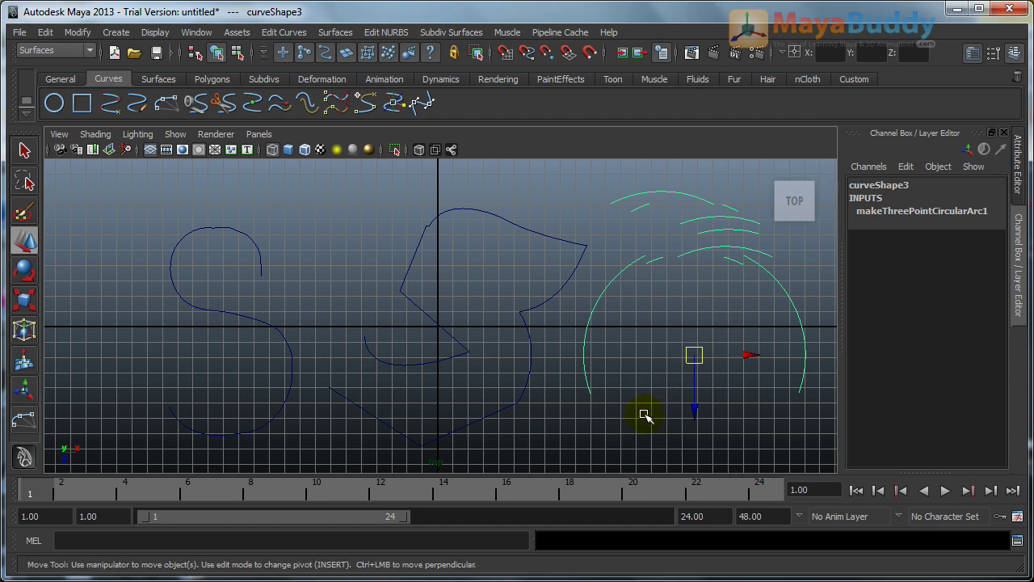
left_click(644, 414)
left_click(534, 324)
left_click(302, 221)
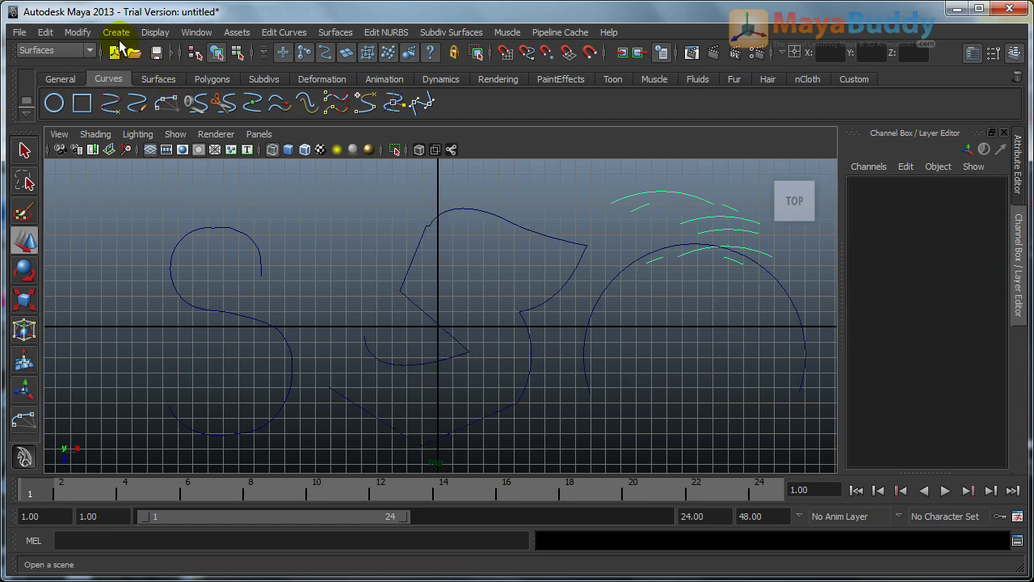
left_click_drag(172, 216, 646, 367)
Delete all curves and place a two-point circular arc's points left and right of centre
key("Delete")
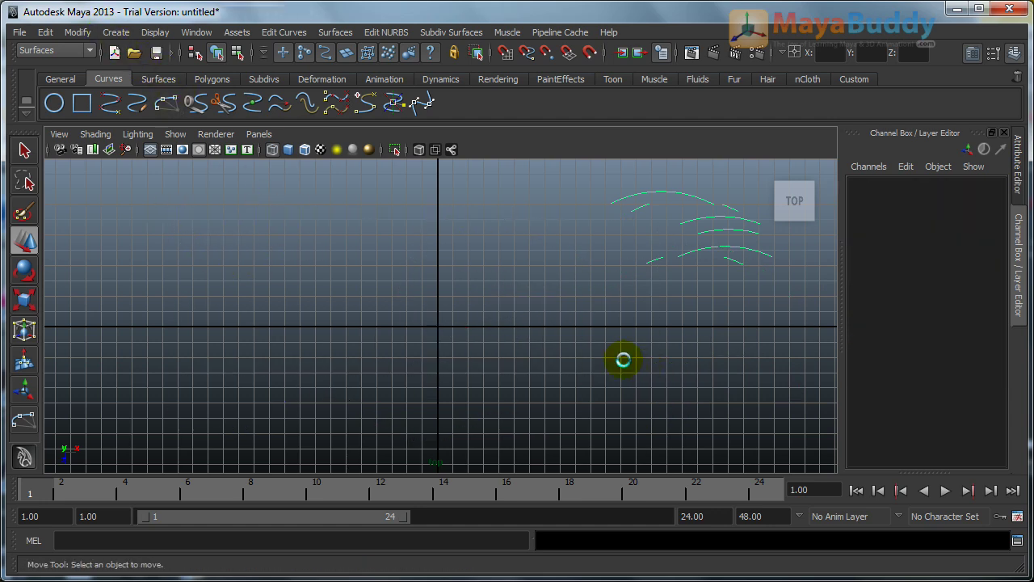
left_click(115, 32)
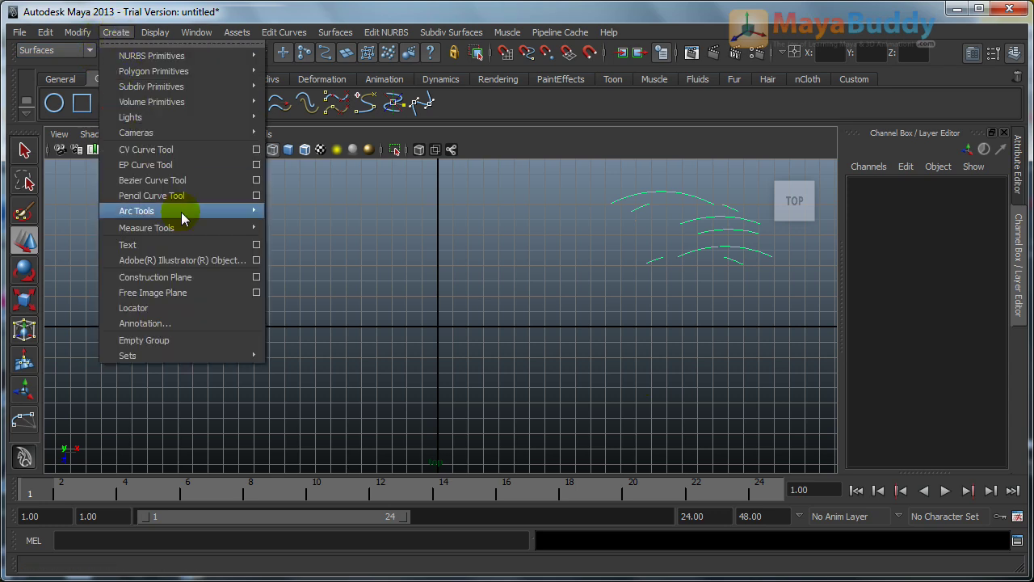
mouse_move(221, 210)
left_click(326, 236)
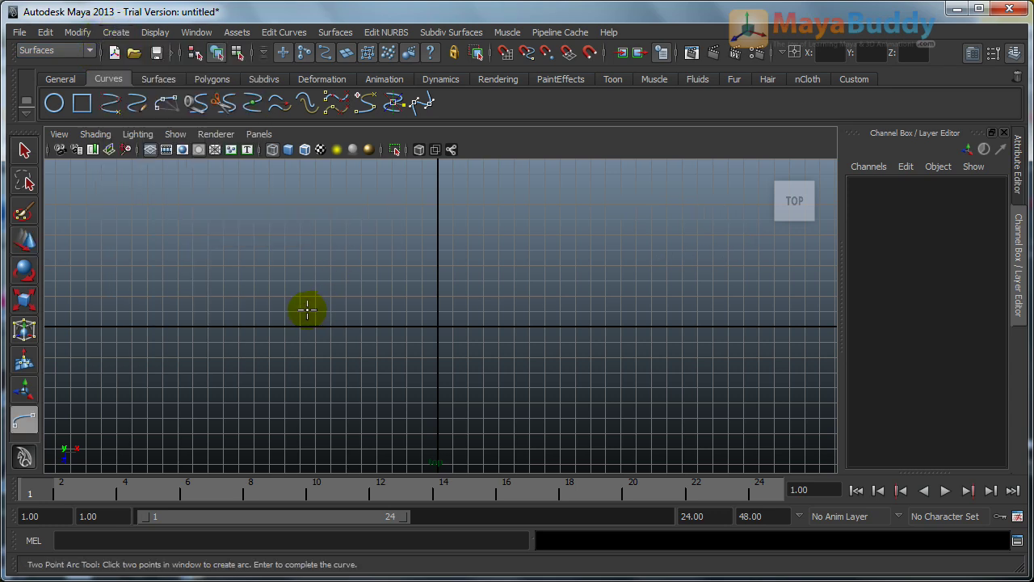
left_click(307, 311)
left_click(565, 315)
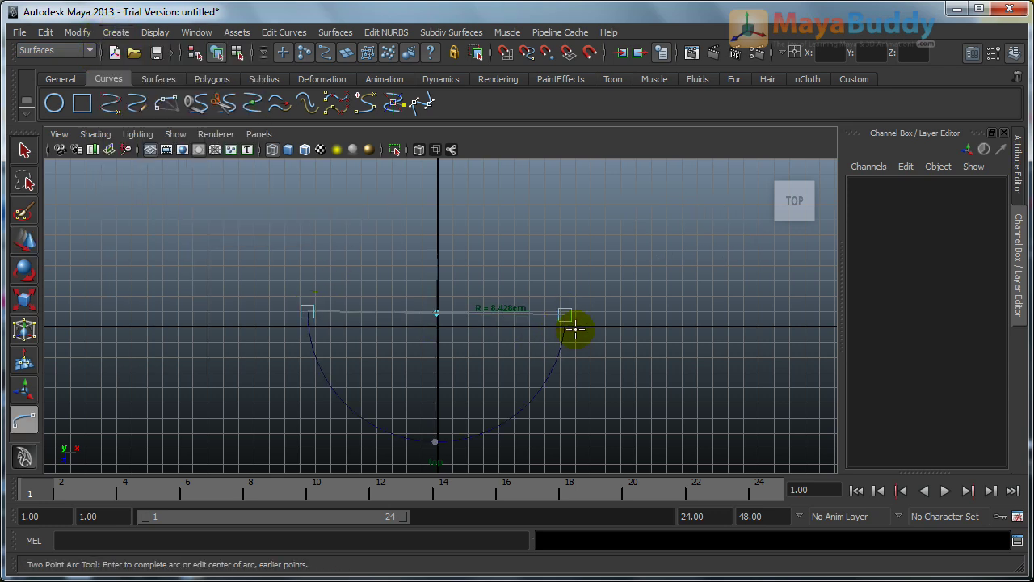
Flip the arc and drag its end to a 10.688 radius curving toward bottom centre, then deselect
left_click(437, 248)
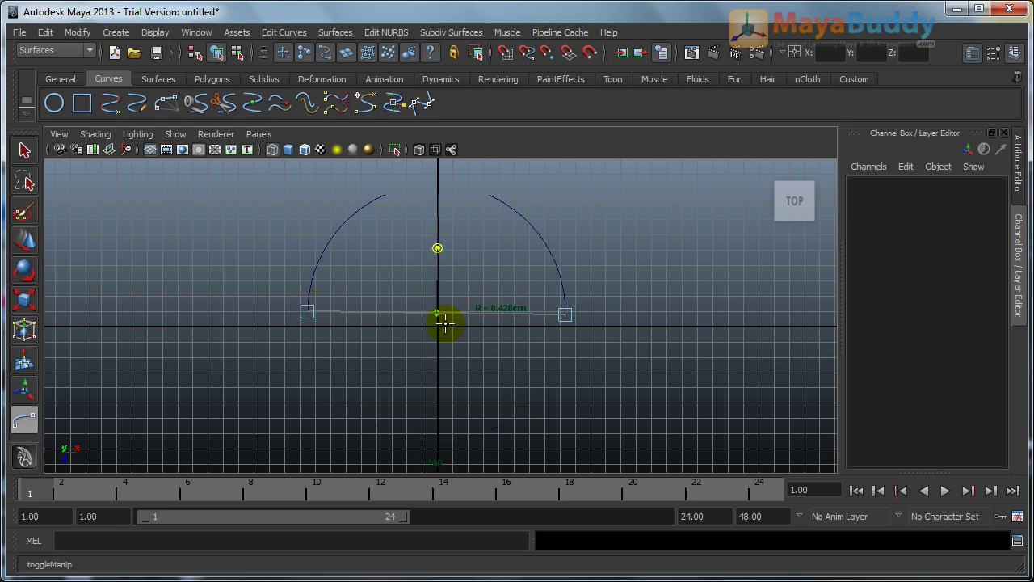
left_click(435, 246)
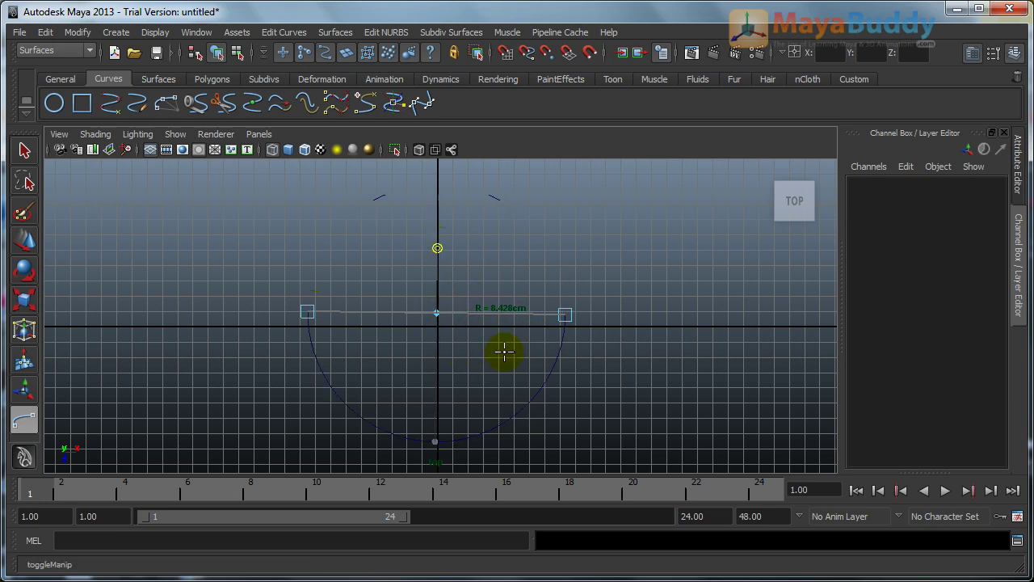
left_click_drag(566, 314, 472, 235)
left_click_drag(498, 298, 490, 409)
key("w")
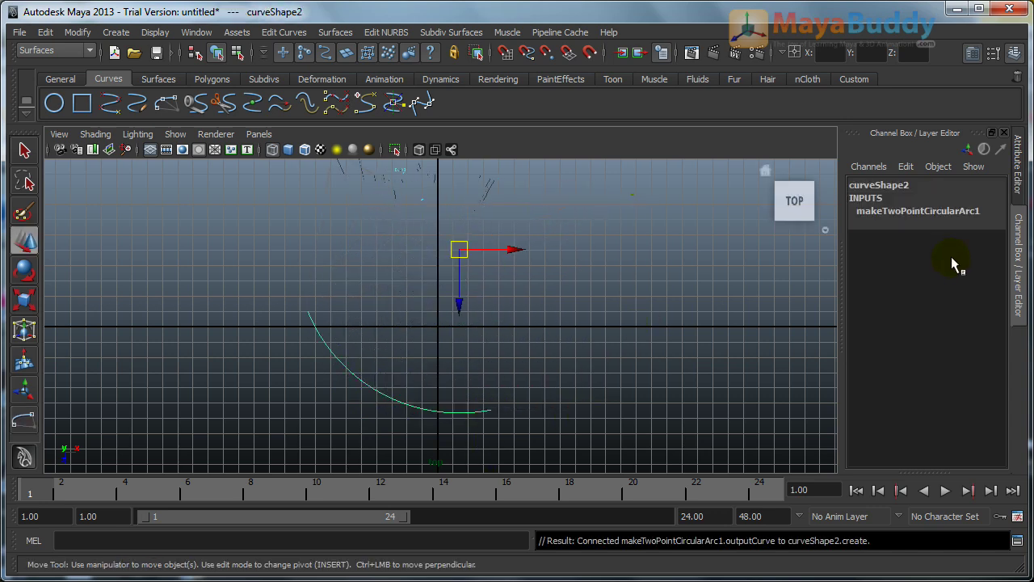
left_click(912, 213)
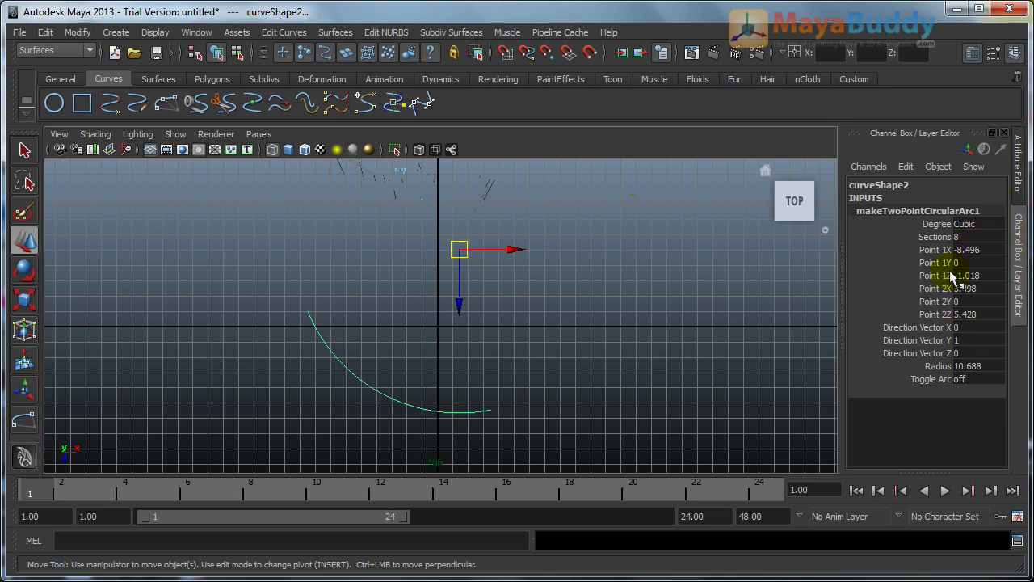
left_click(648, 396)
Show the Create menu's Arc Tools submenu and the other curve creation tools
left_click(116, 32)
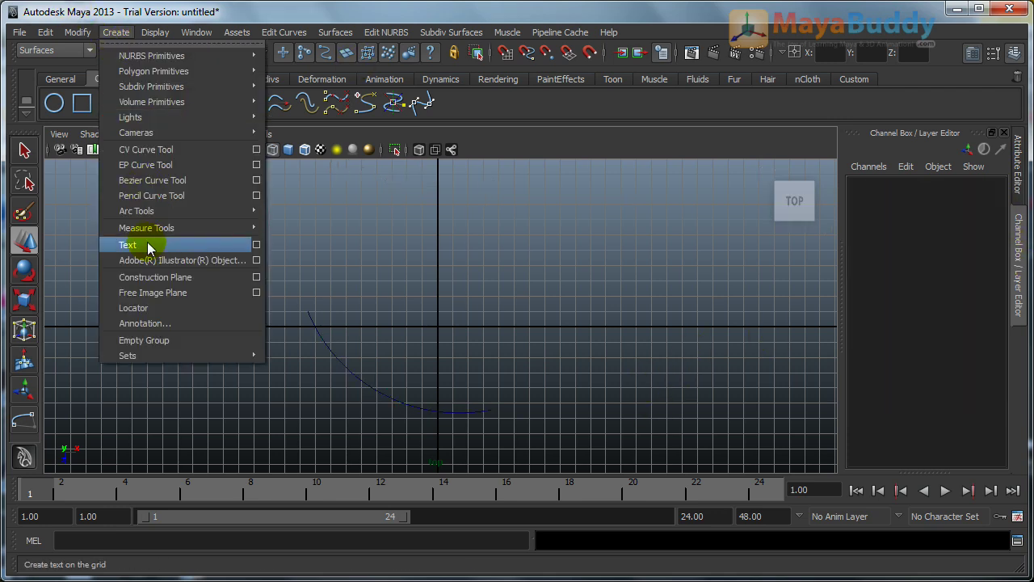
mouse_move(257, 210)
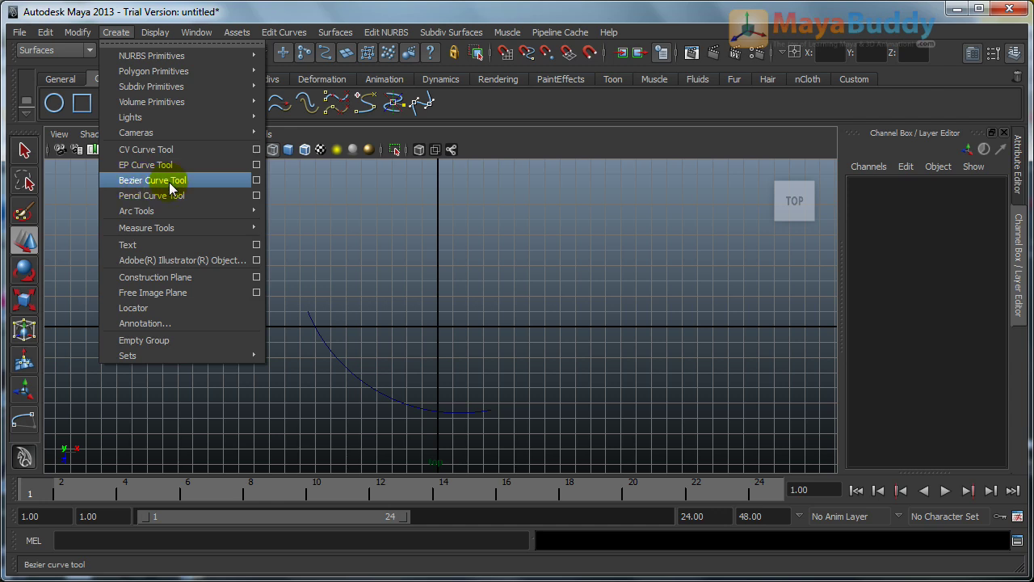
mouse_move(165, 216)
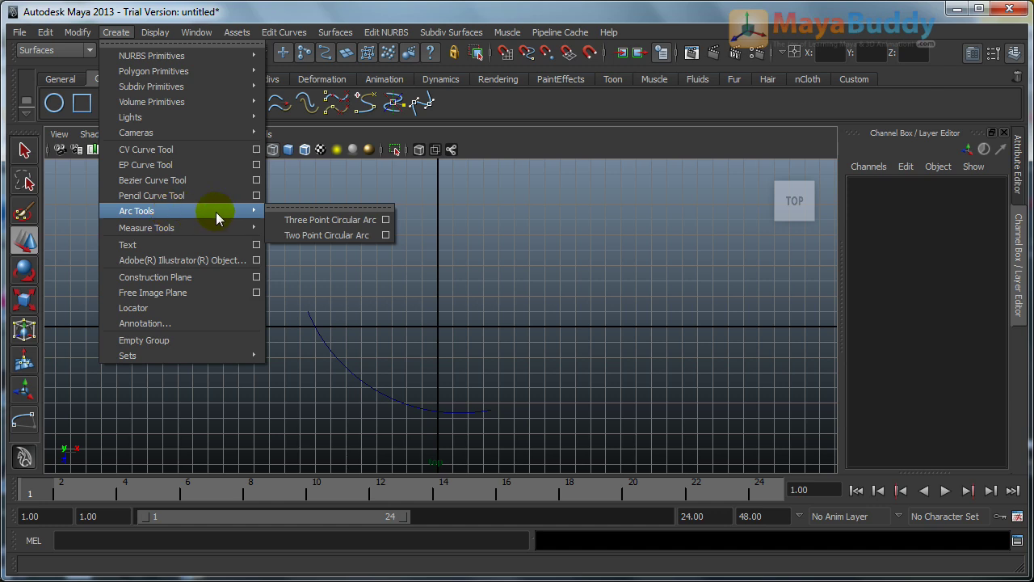